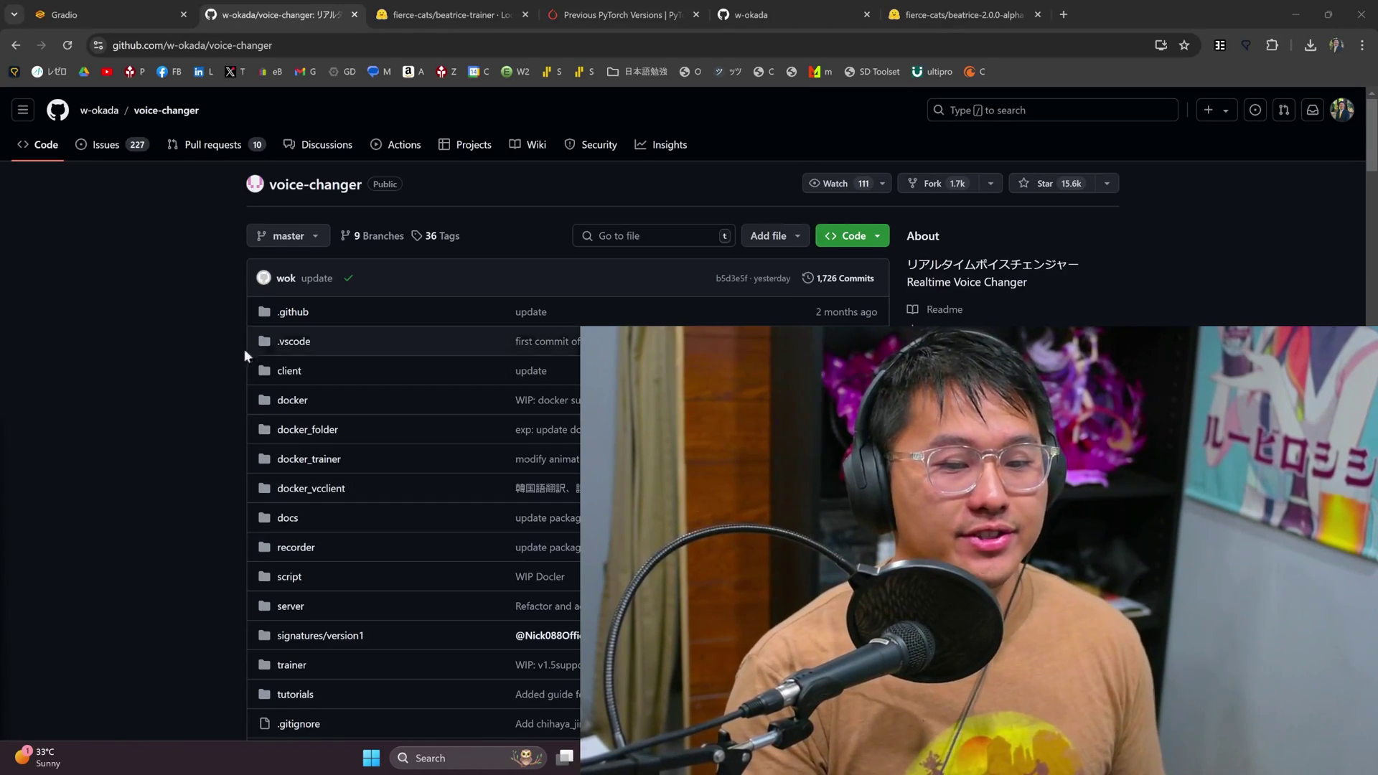
Scroll down to the README and highlight the Beatrice V2 training code announcement
scroll(154, 326, "down", 6)
scroll(166, 332, "down", 3)
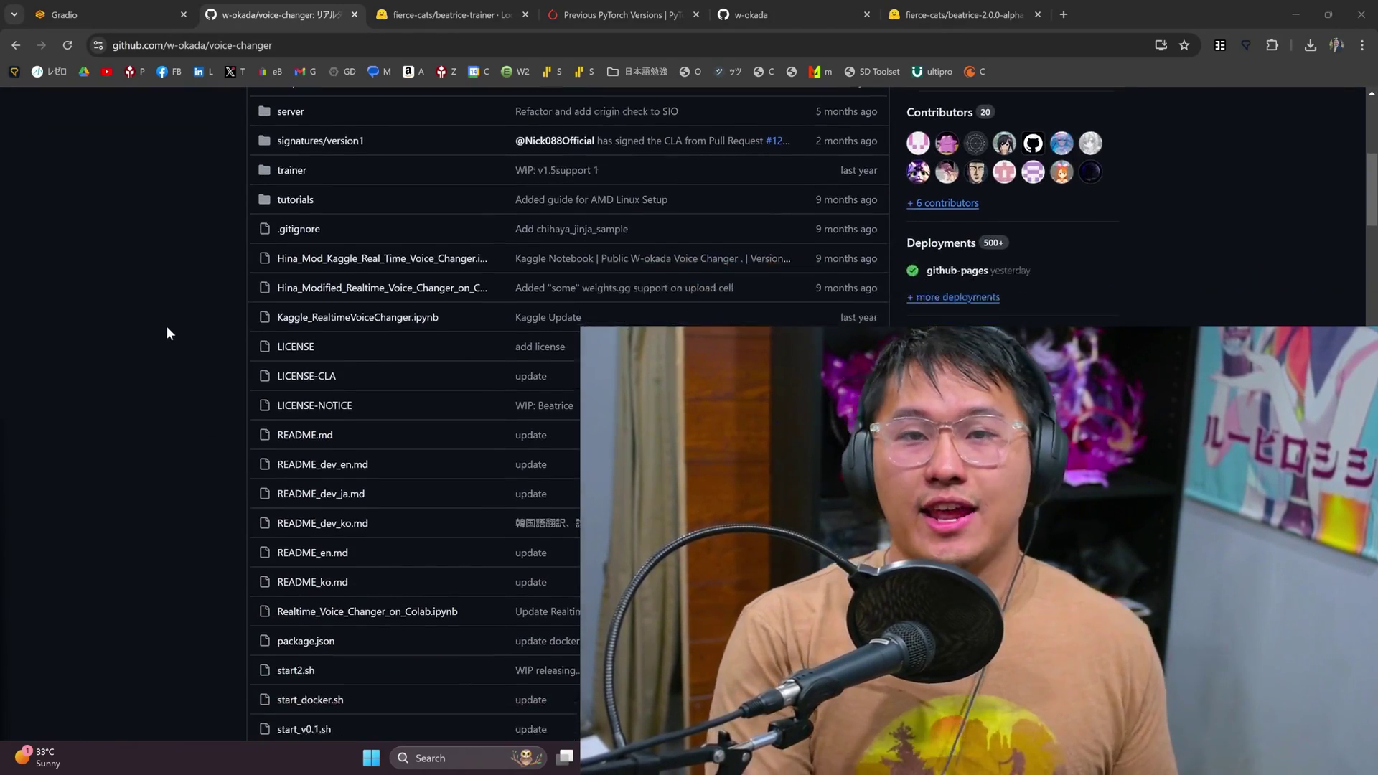
scroll(185, 329, "down", 3)
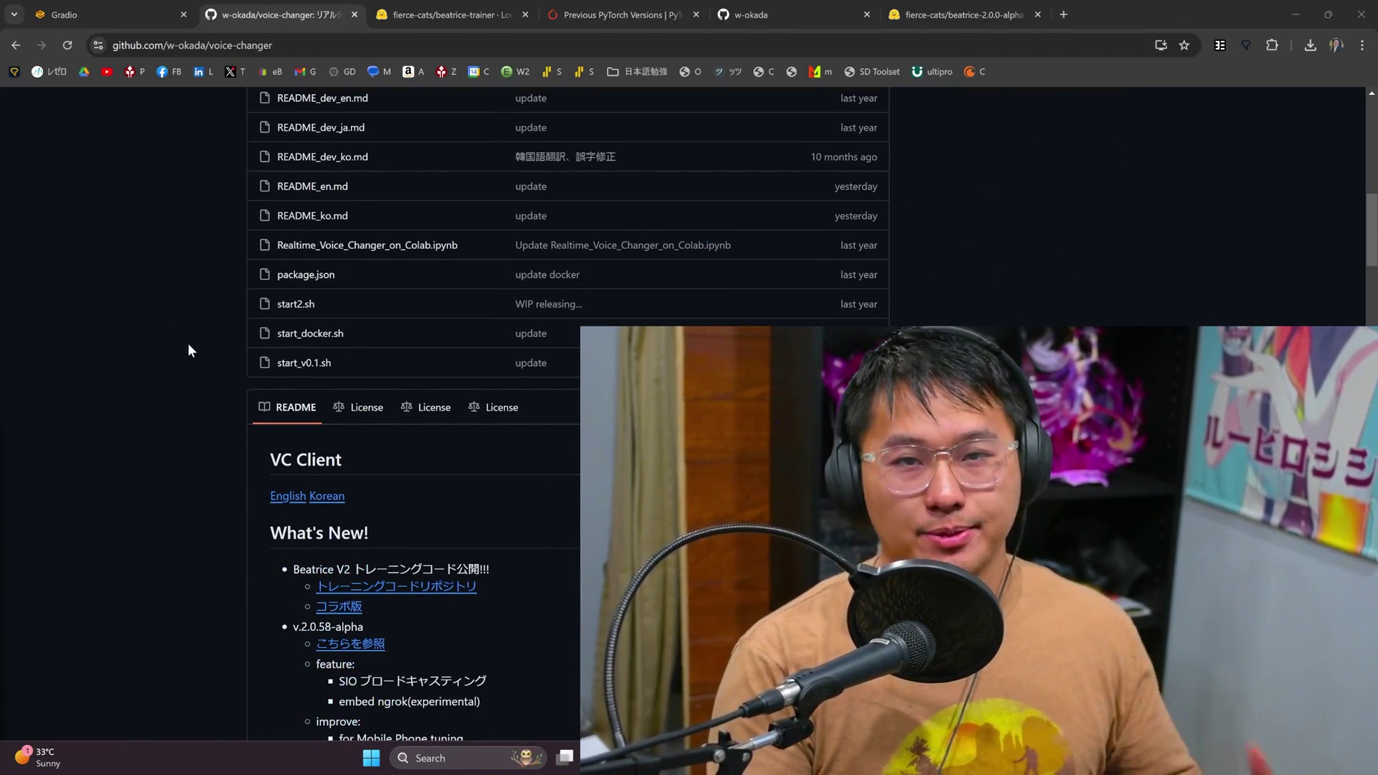
scroll(185, 348, "down", 3)
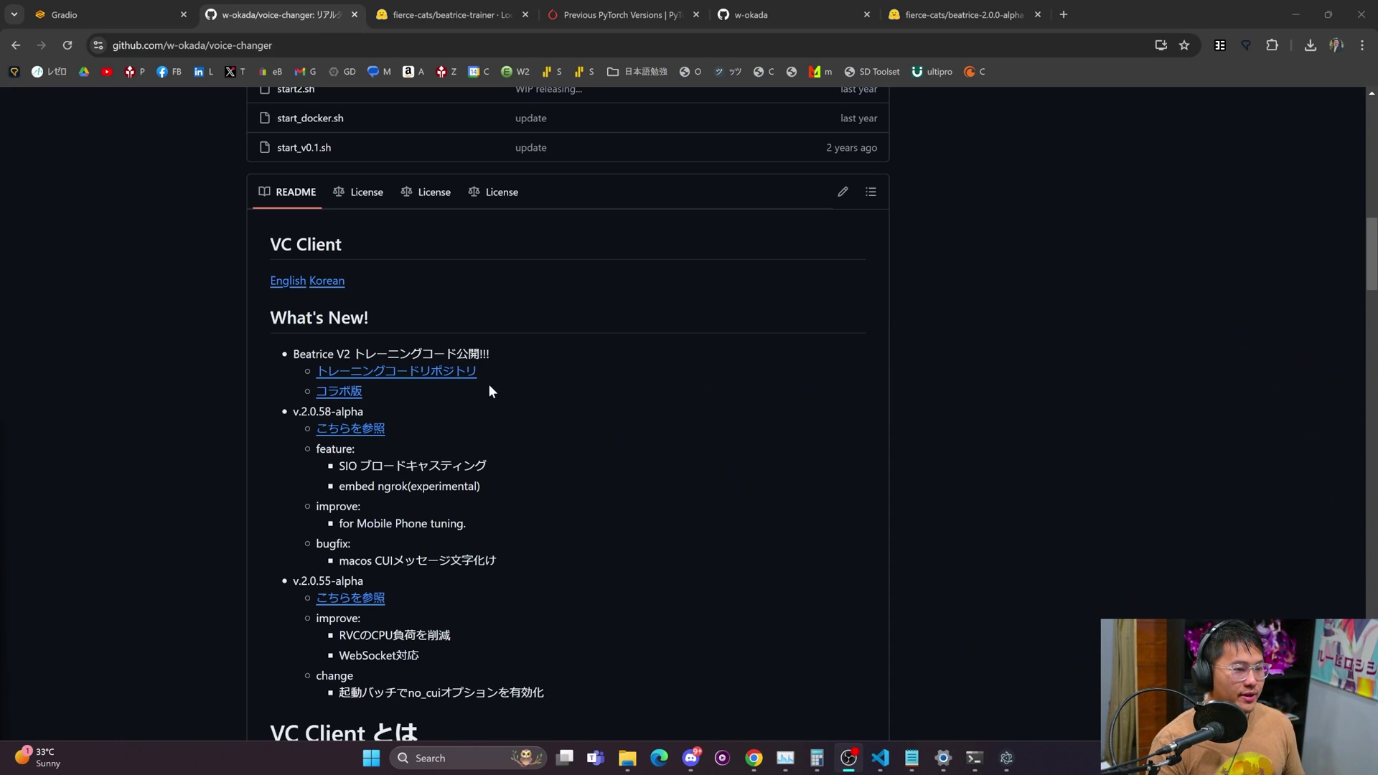
left_click_drag(479, 372, 294, 369)
left_click(245, 373)
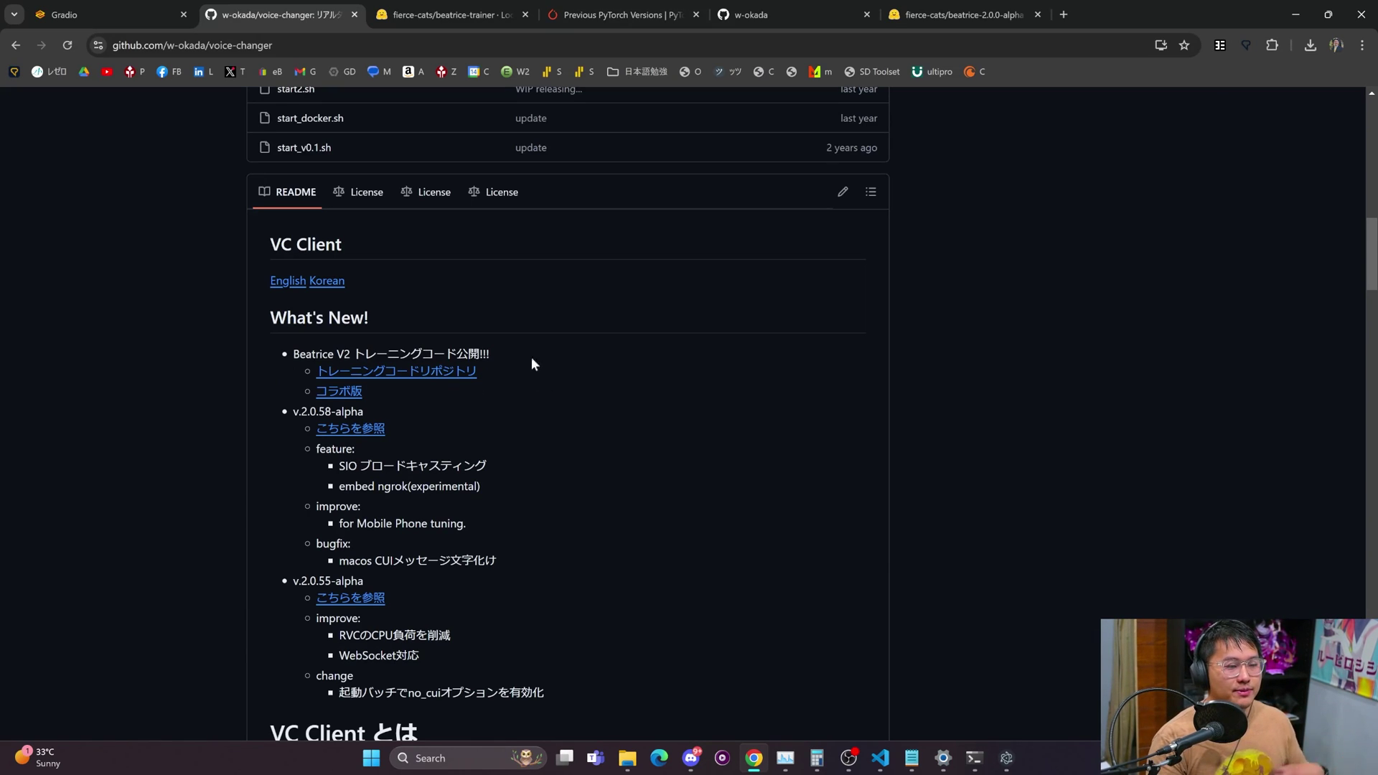
left_click_drag(293, 354, 468, 355)
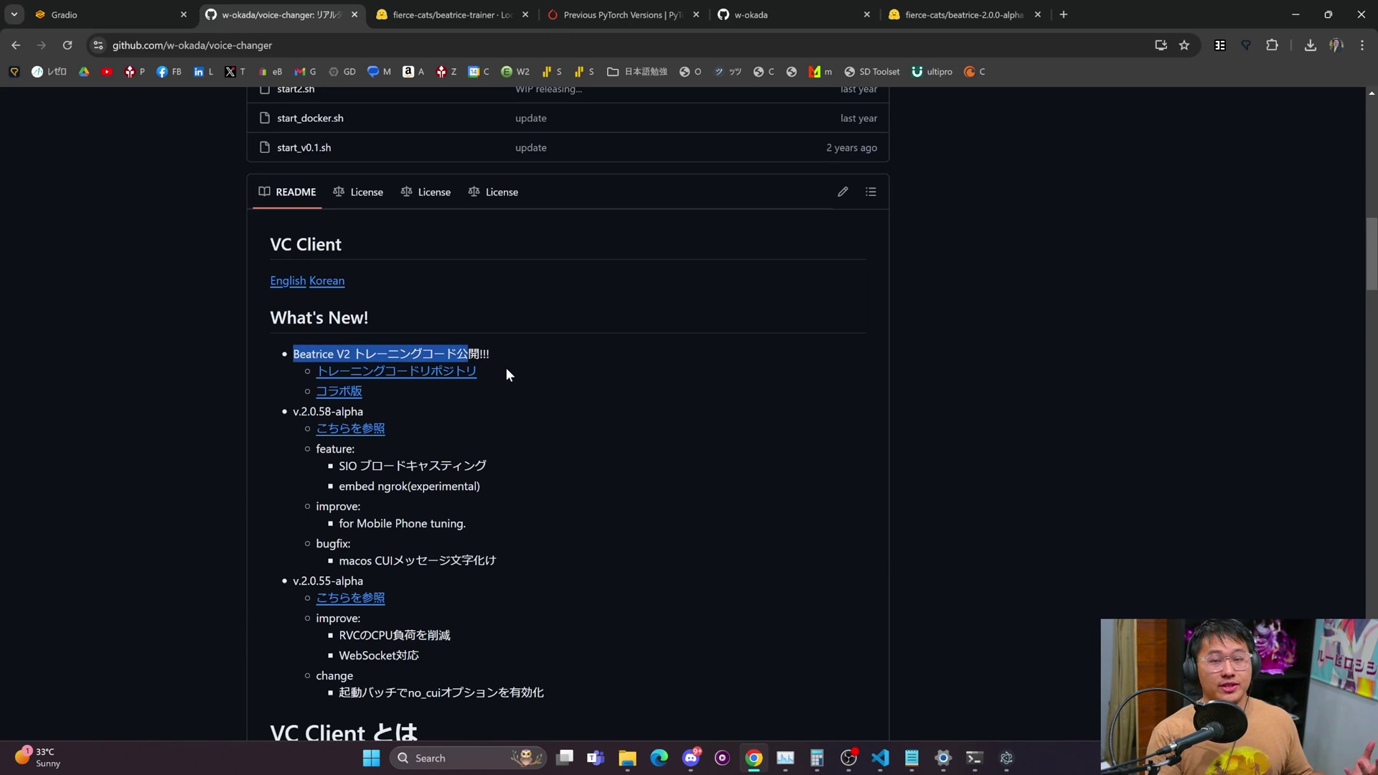
left_click(578, 397)
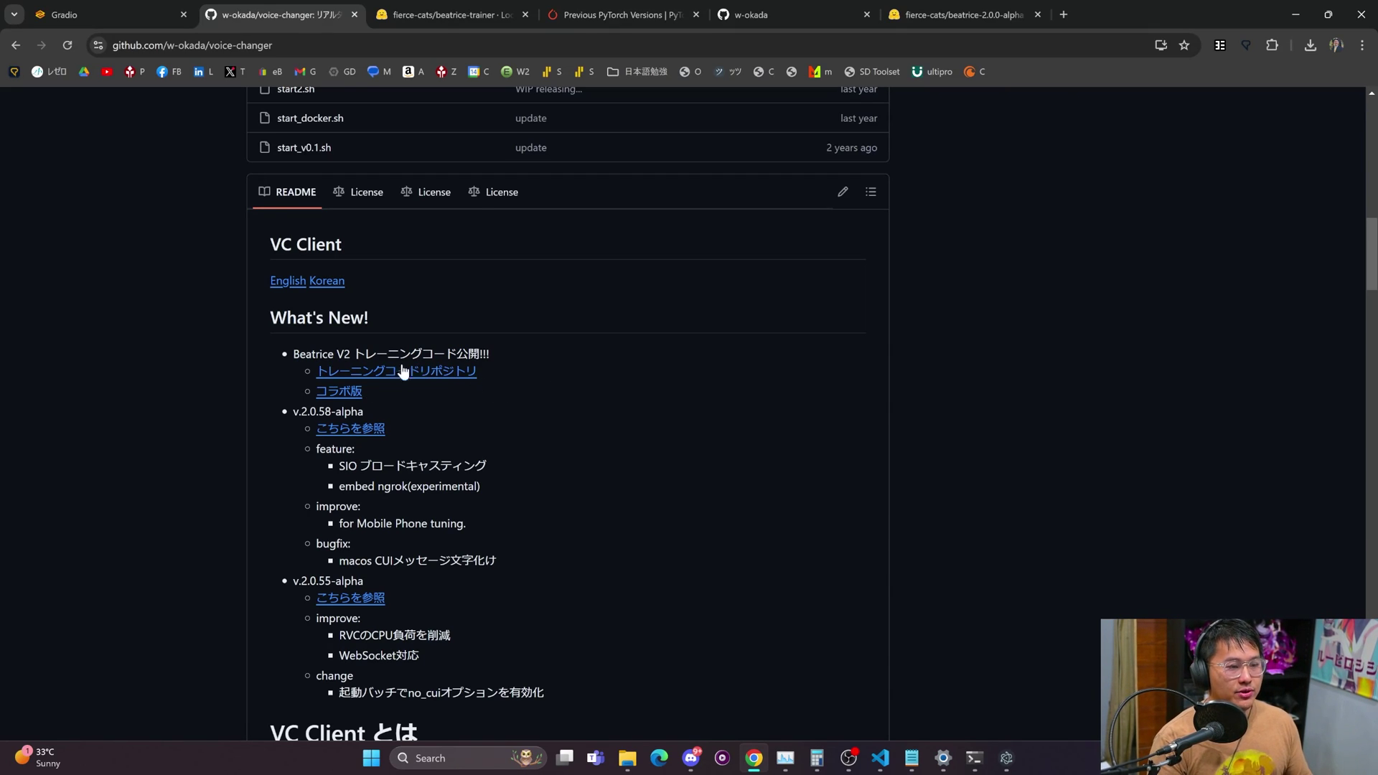
Open README_en.md and highlight its 'Beatrice V2 Training Code Released' note
left_click(284, 280)
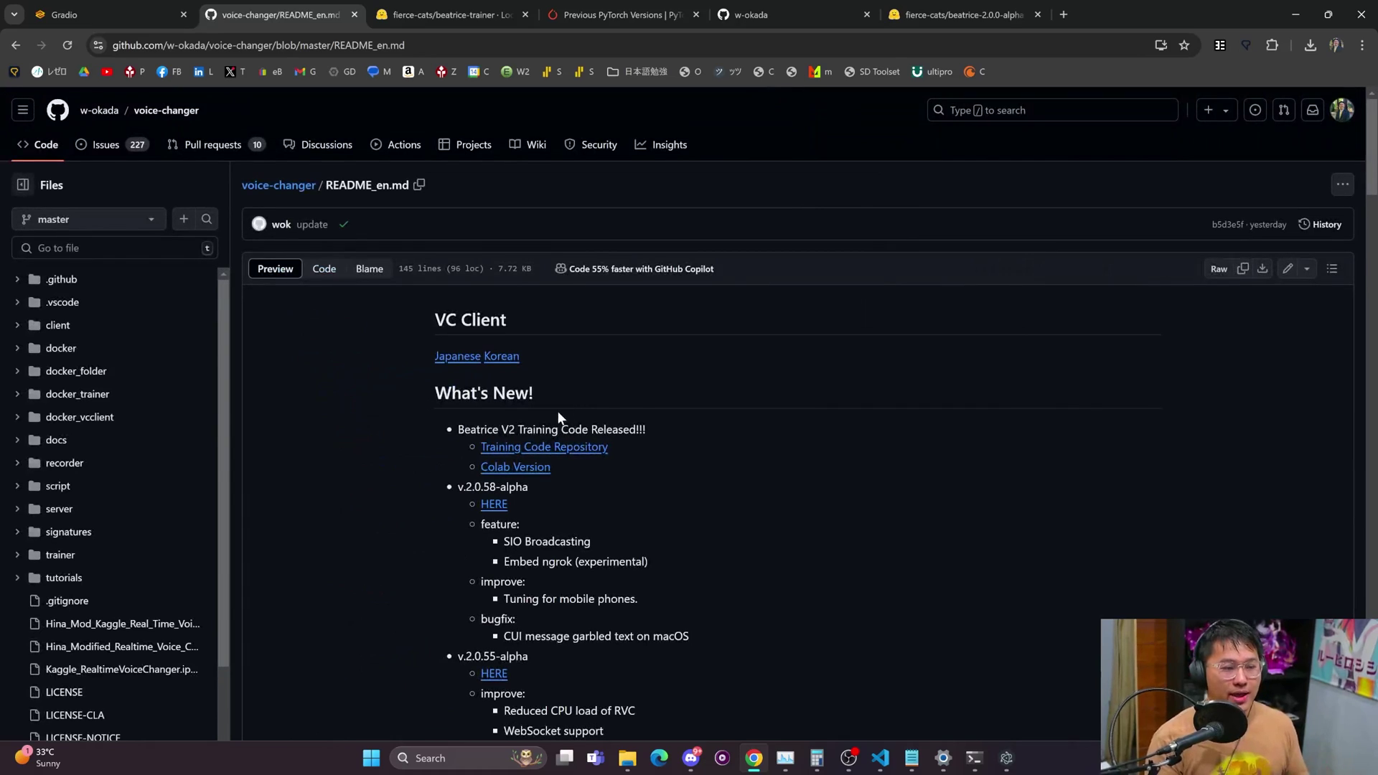
left_click_drag(632, 449, 458, 429)
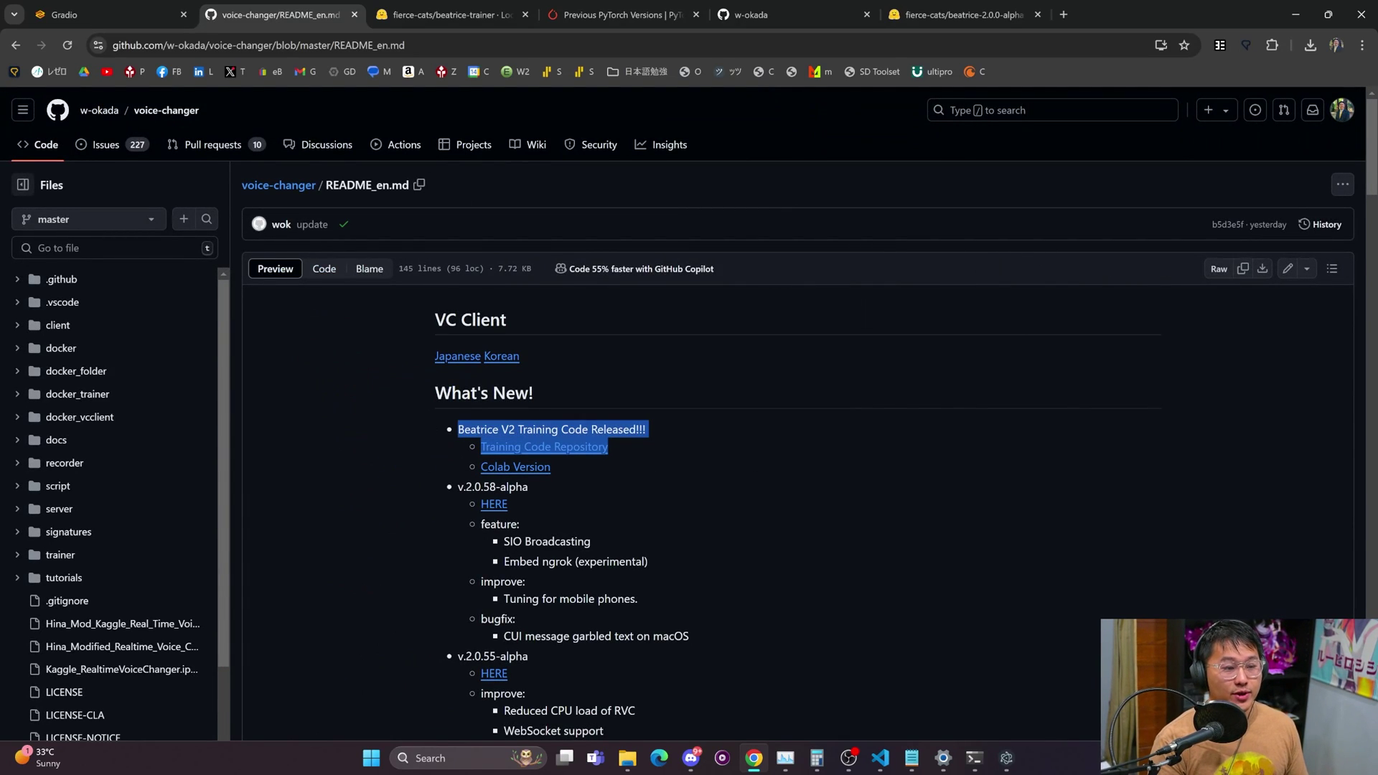
left_click(816, 533)
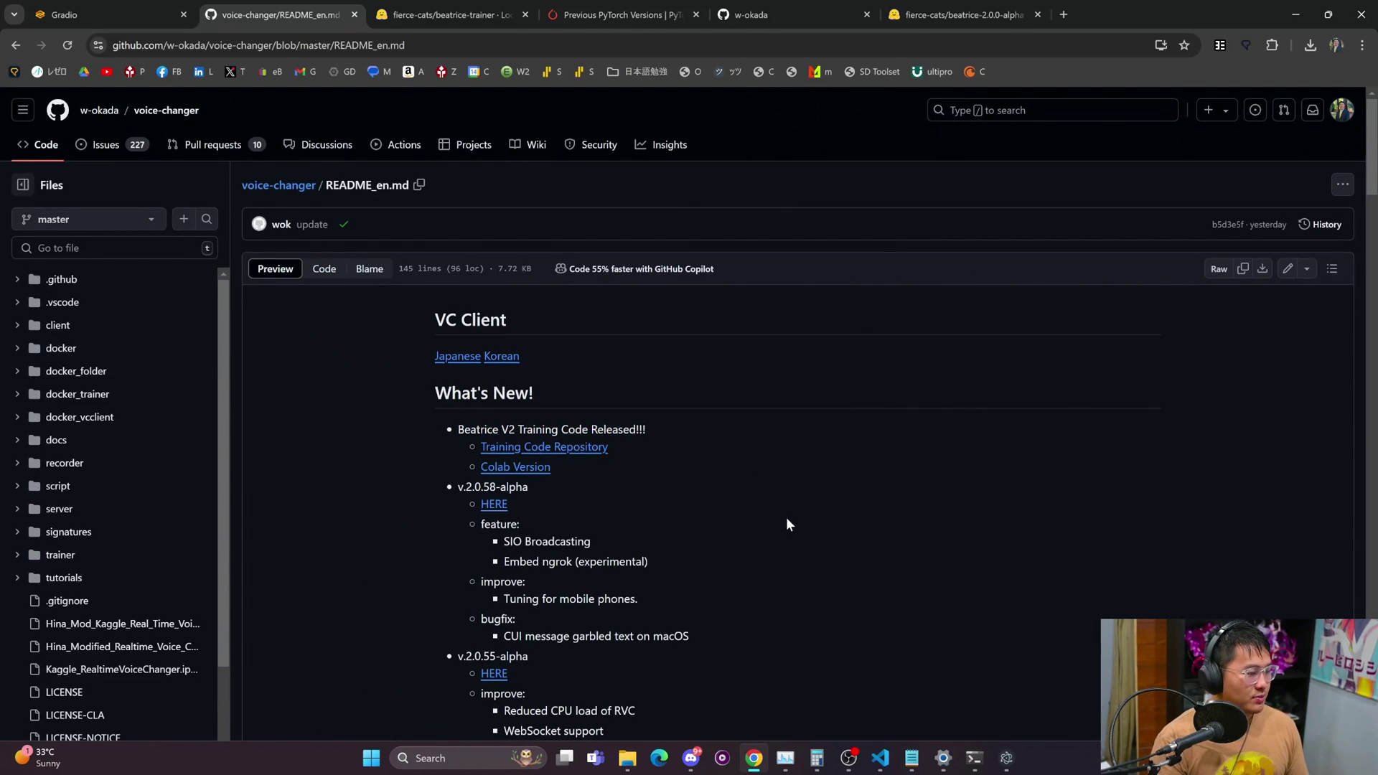
Bring the voice changer window to the front and move it left beside the README
left_click(1008, 755)
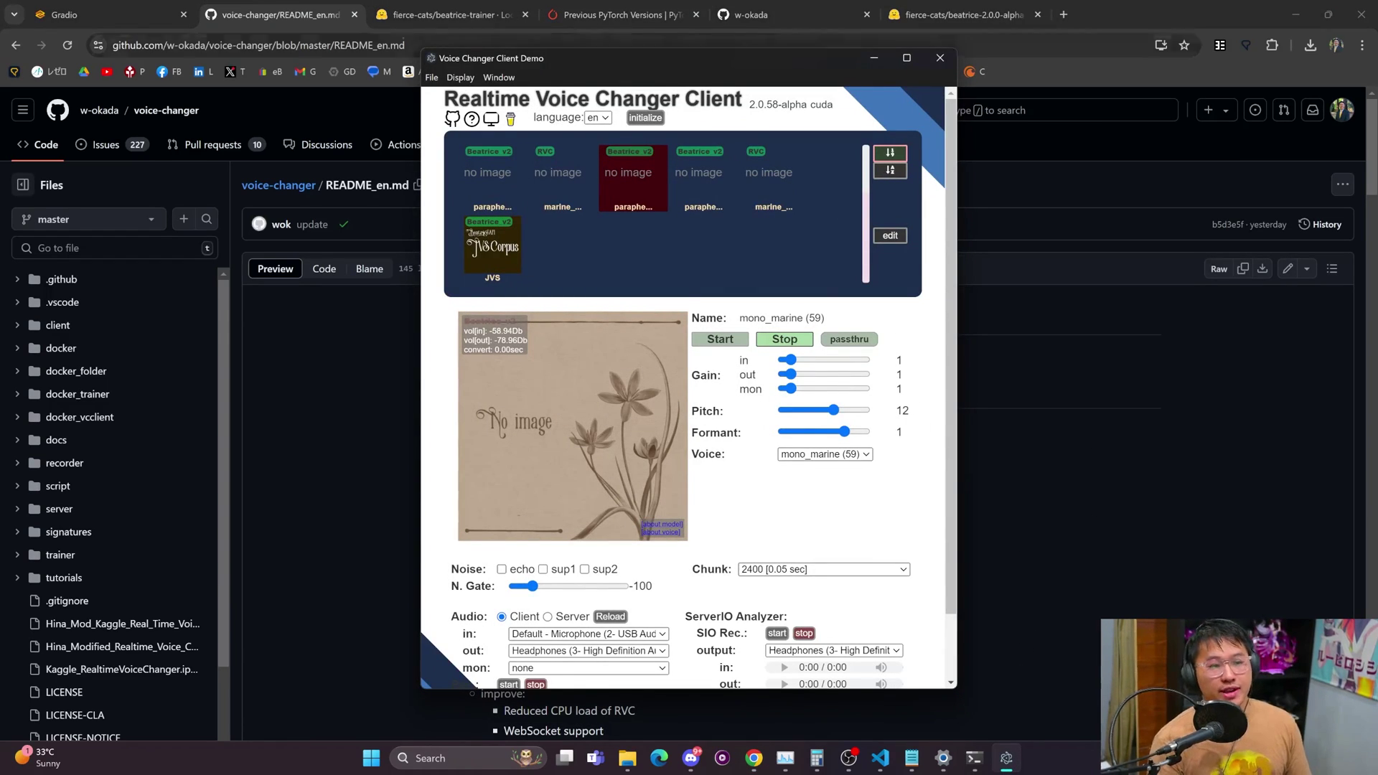
left_click_drag(772, 56, 519, 76)
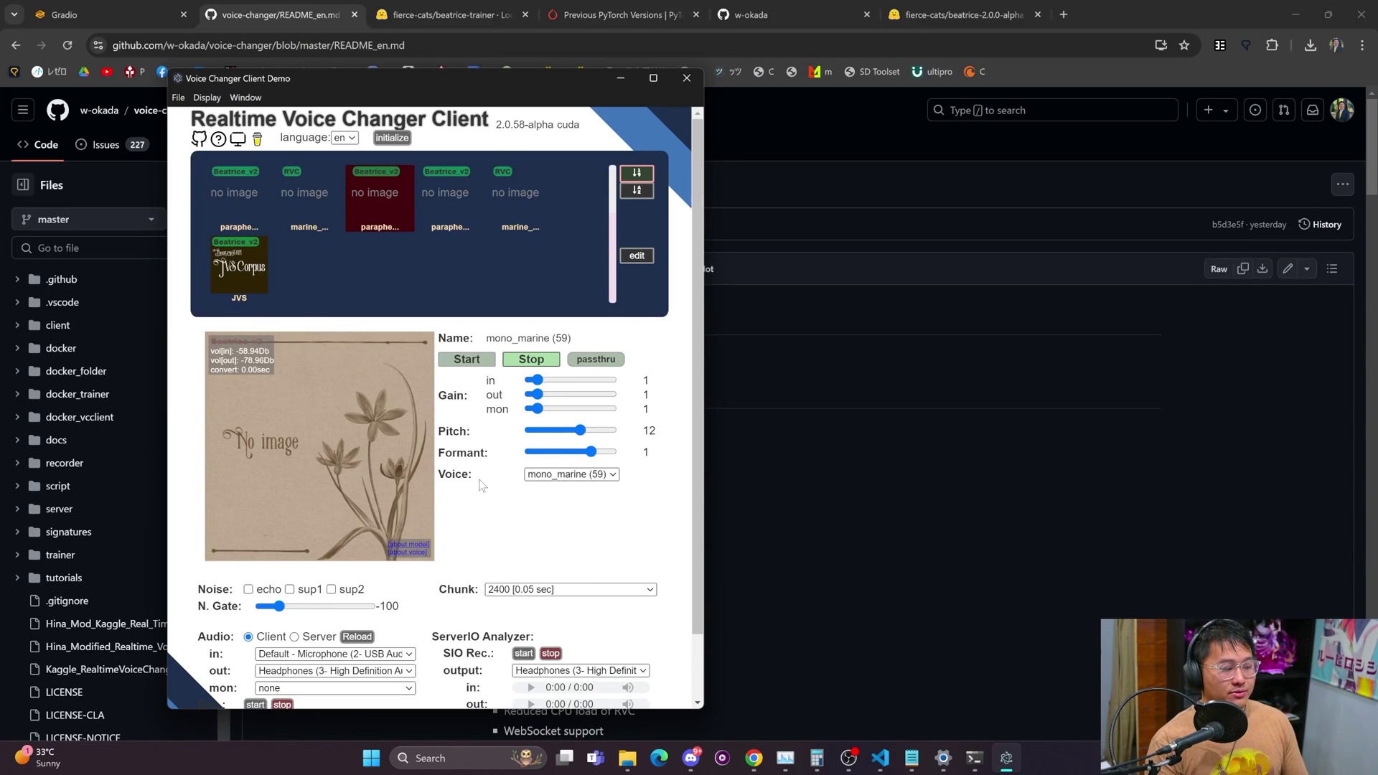
scroll(459, 495, "down", 1)
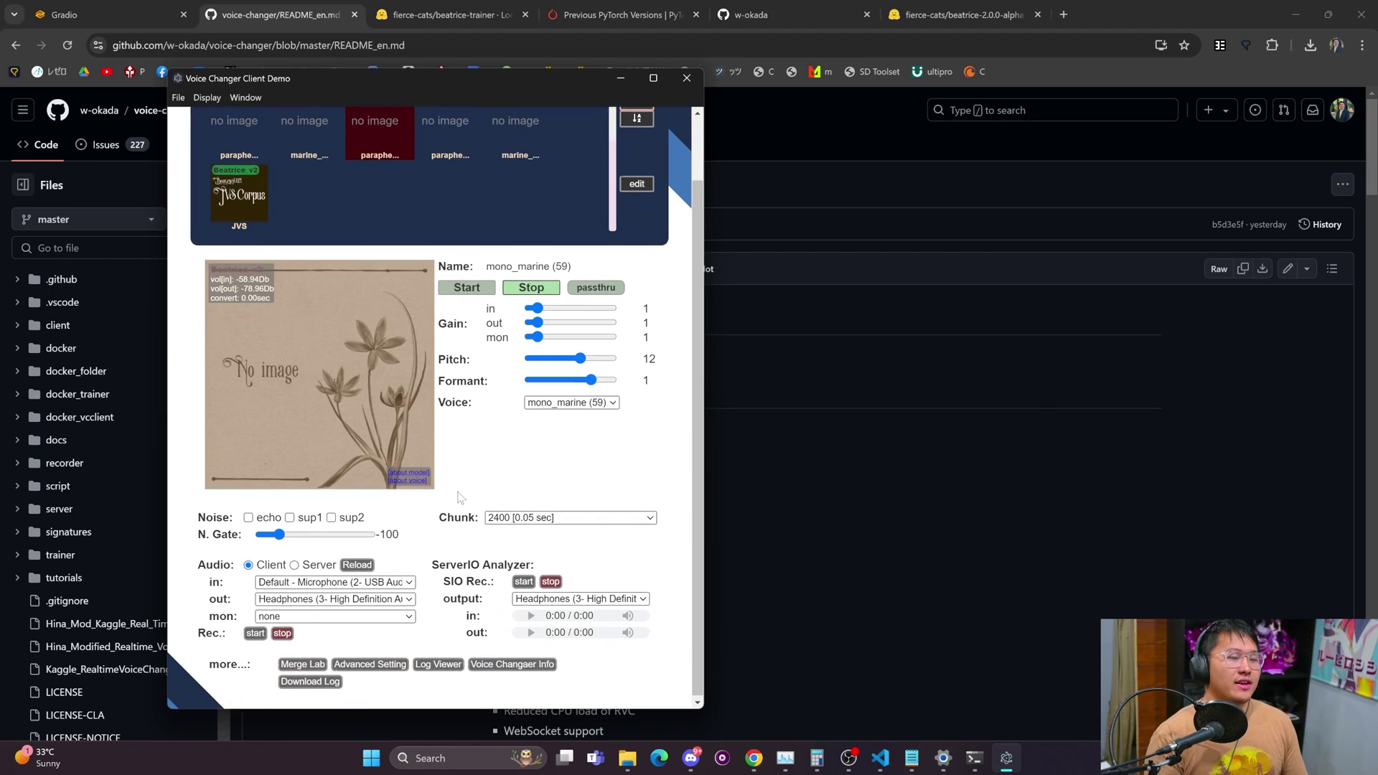
Switch audio to Server mode, check its input devices, then return to Client mode
left_click(294, 565)
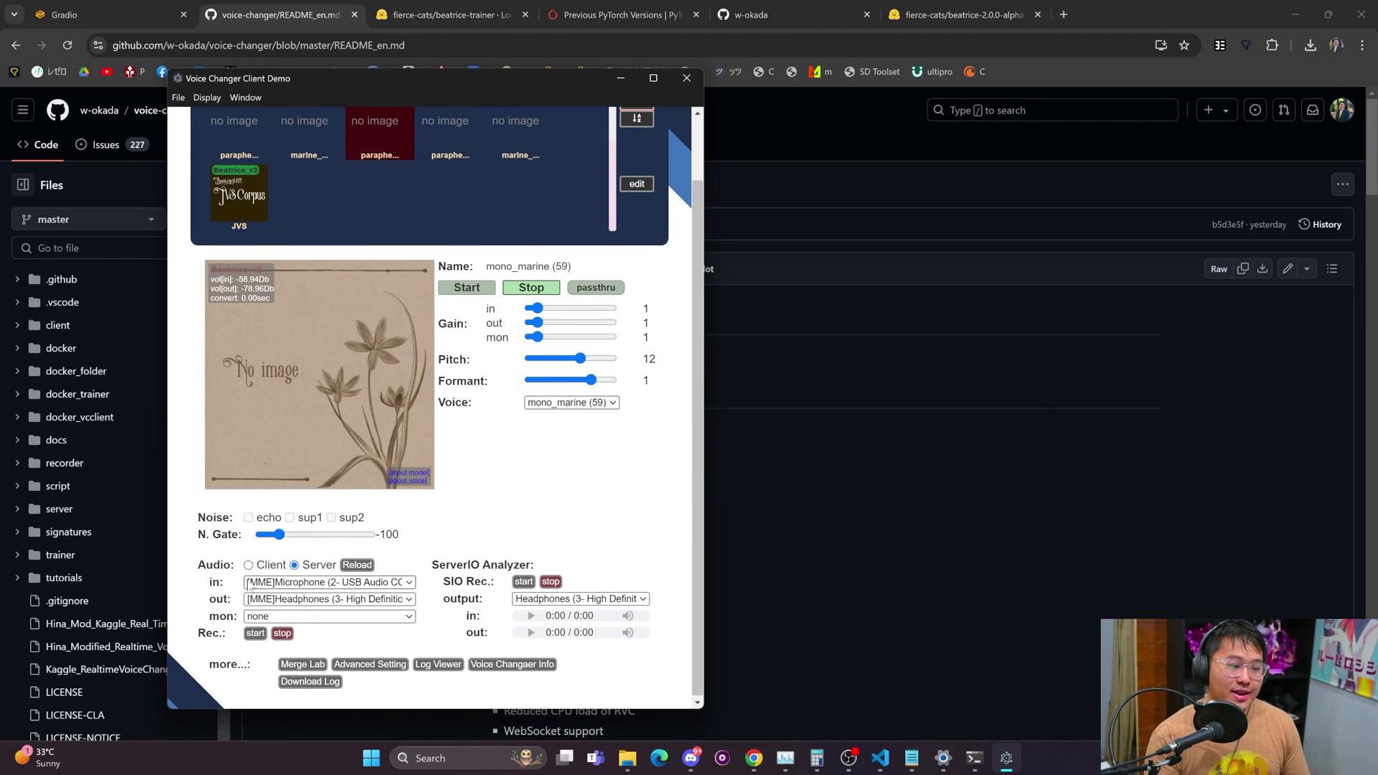
left_click(355, 583)
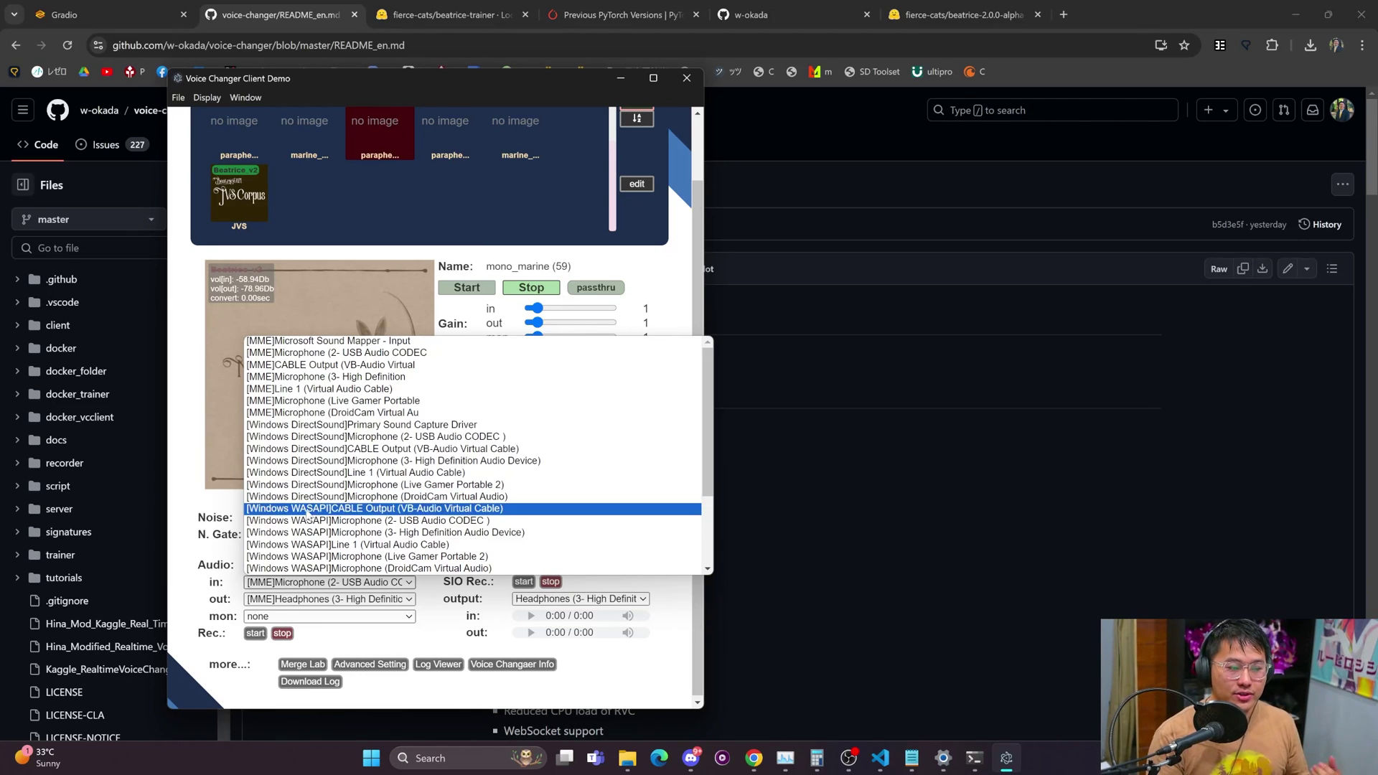
left_click(208, 538)
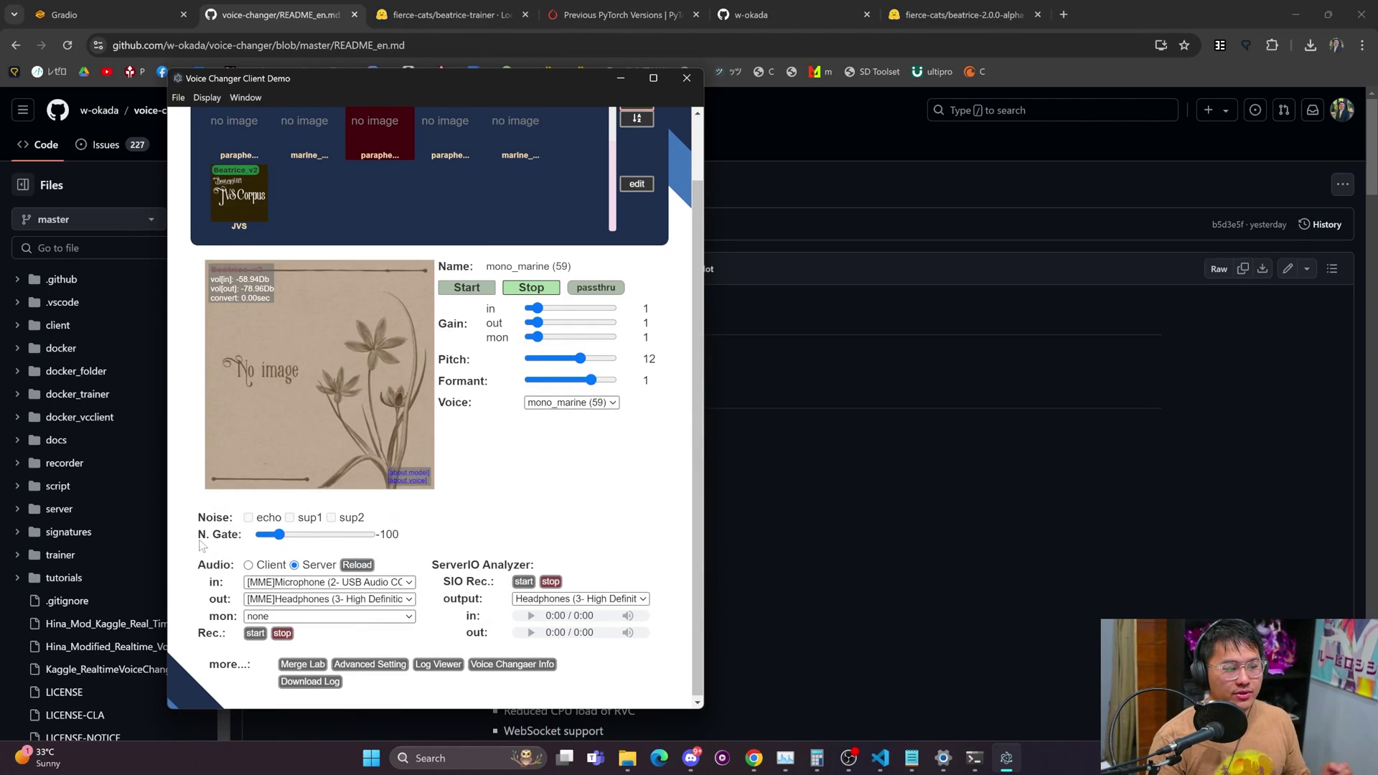
left_click(249, 566)
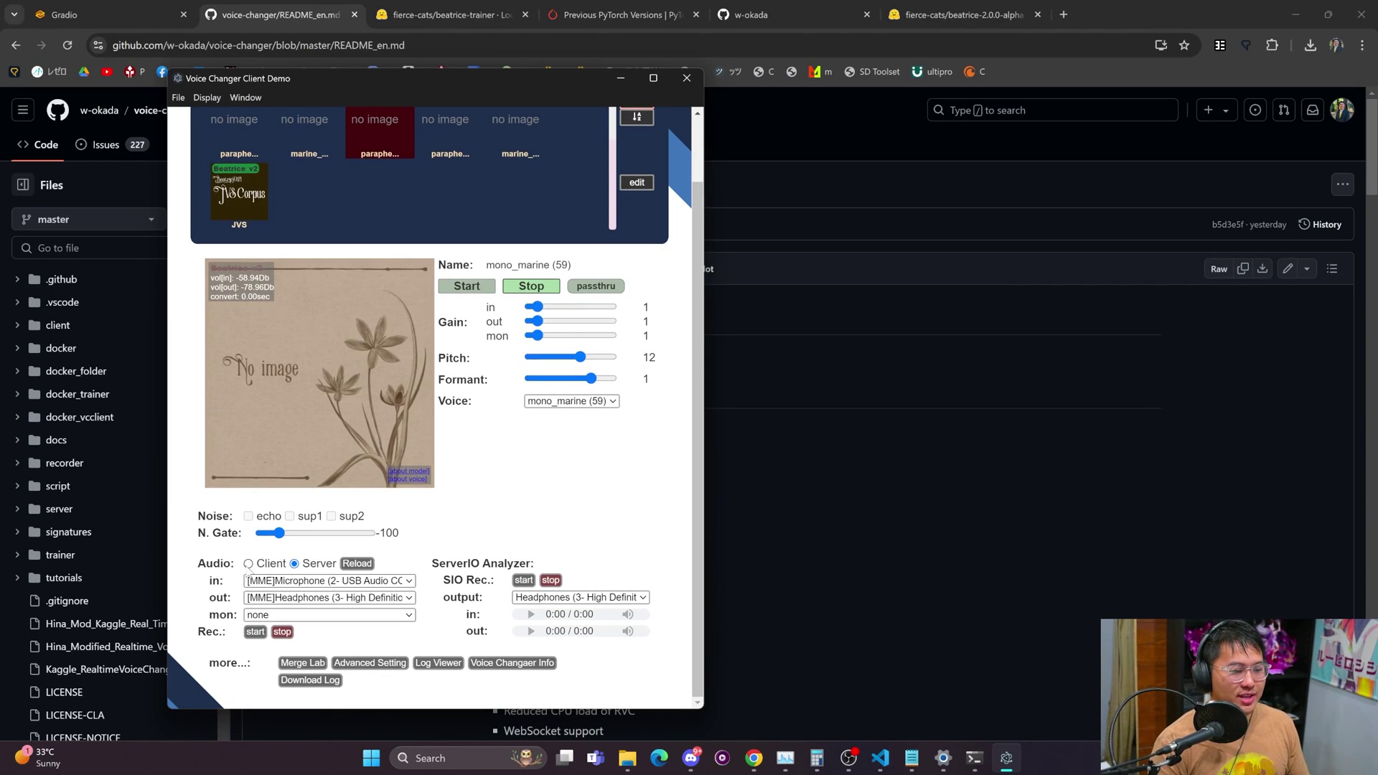
Keep the default microphone as input, load the JVS Corpus jvs001 voice, and start conversion
scroll(455, 606, "down", 1)
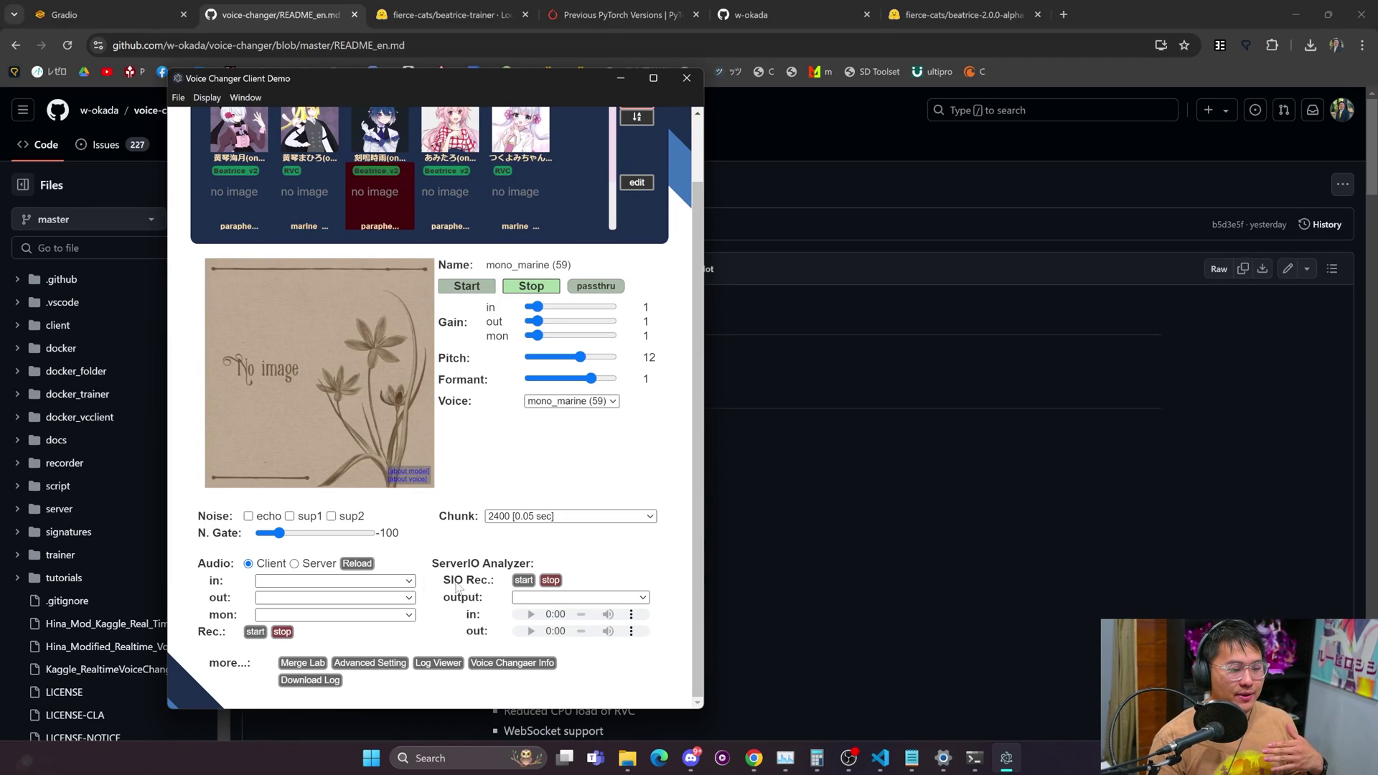
left_click(406, 581)
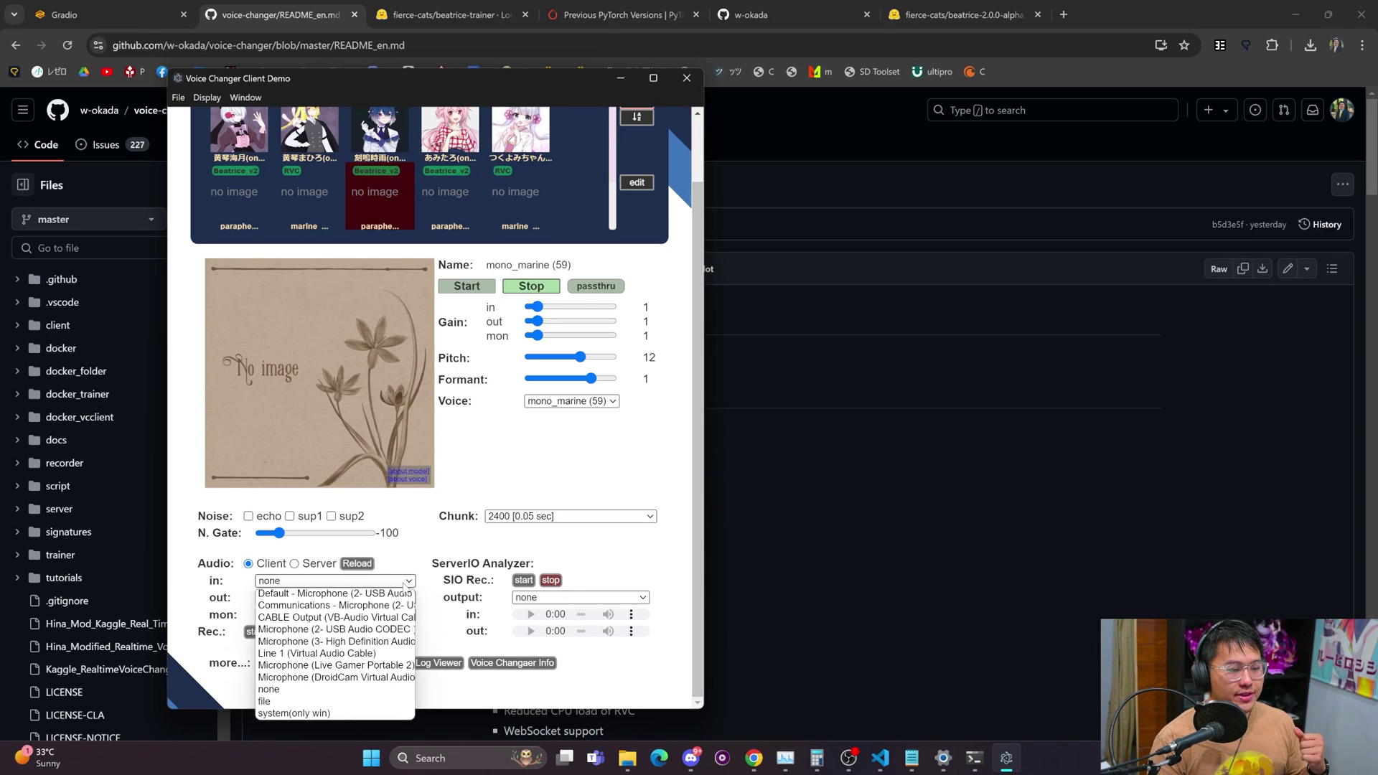
left_click(413, 581)
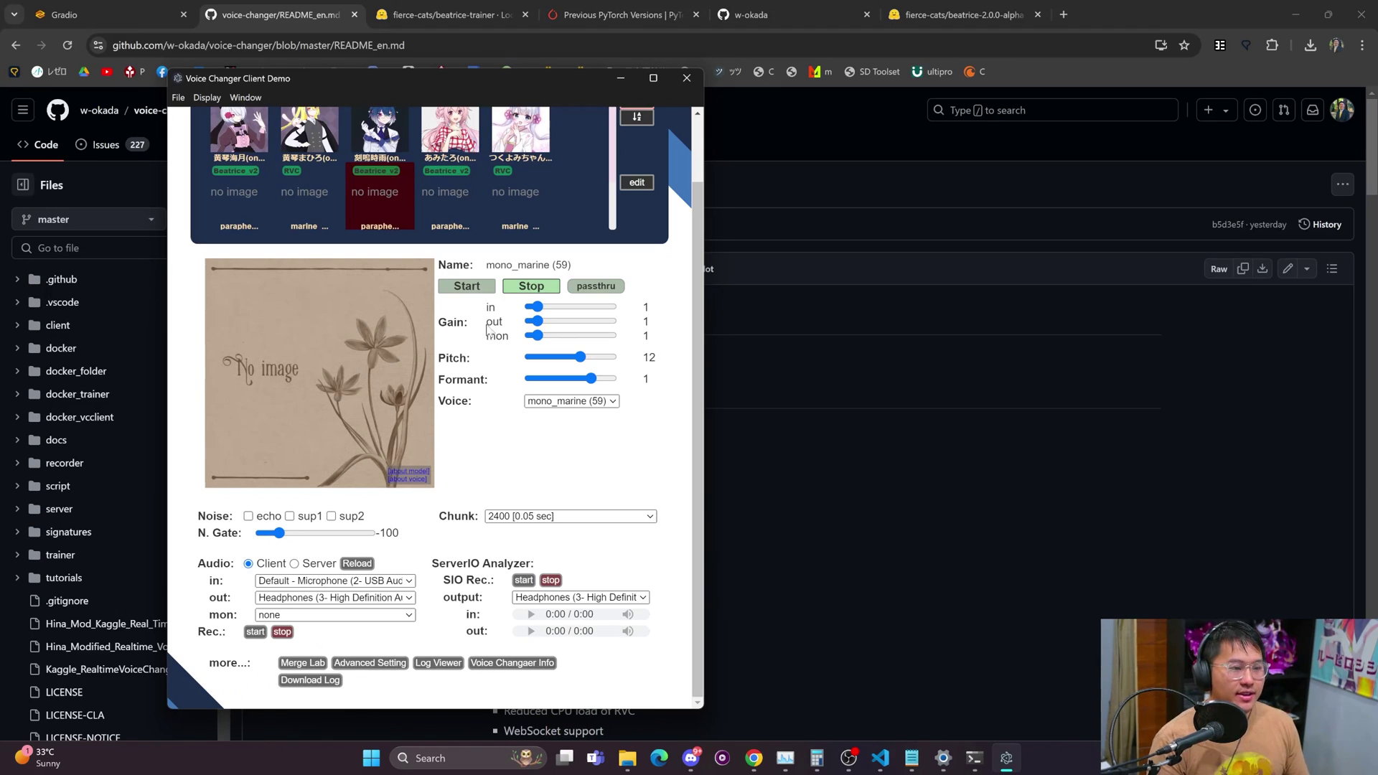
scroll(257, 198, "down", 1)
left_click(252, 196)
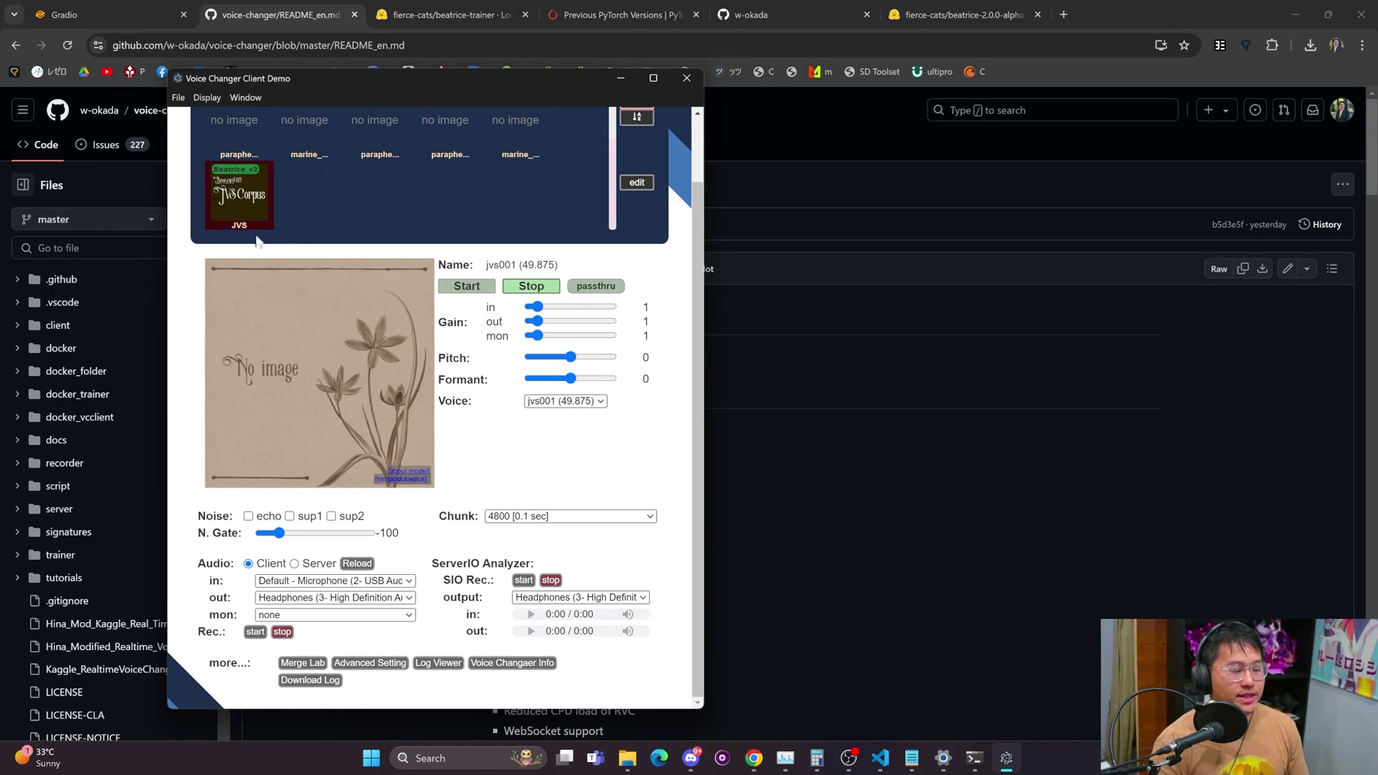
left_click(467, 286)
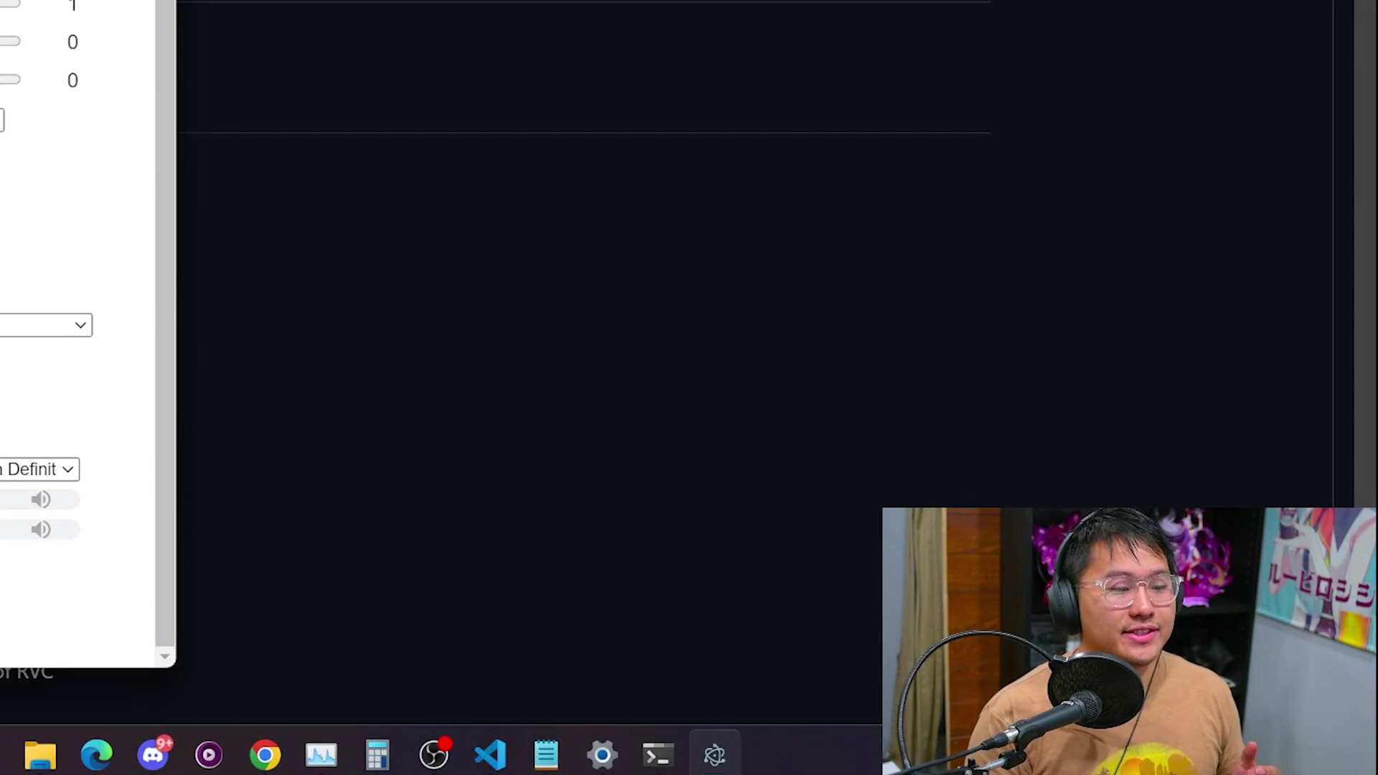
Change the chunk size to 2400 (0.05 sec) while converting with the jvs001 voice
left_click(33, 325)
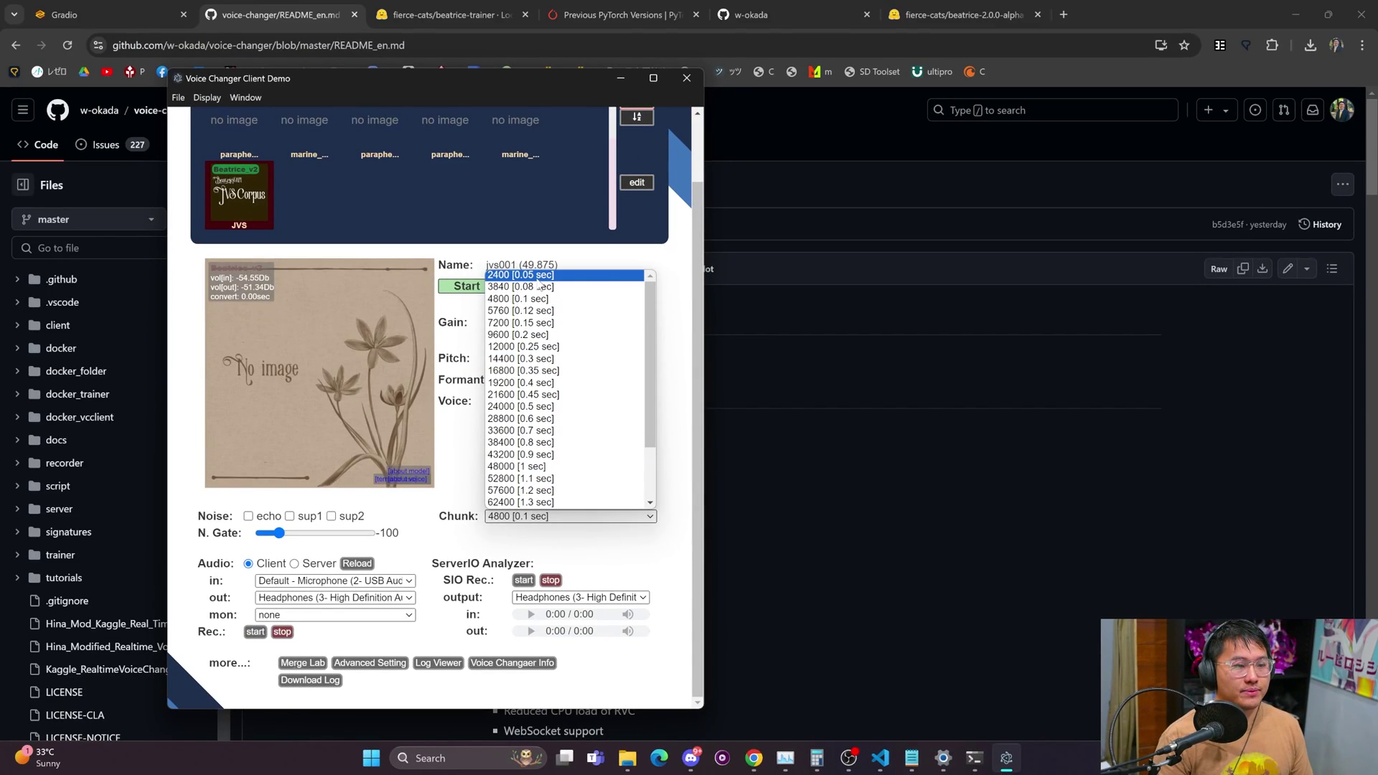
left_click(516, 273)
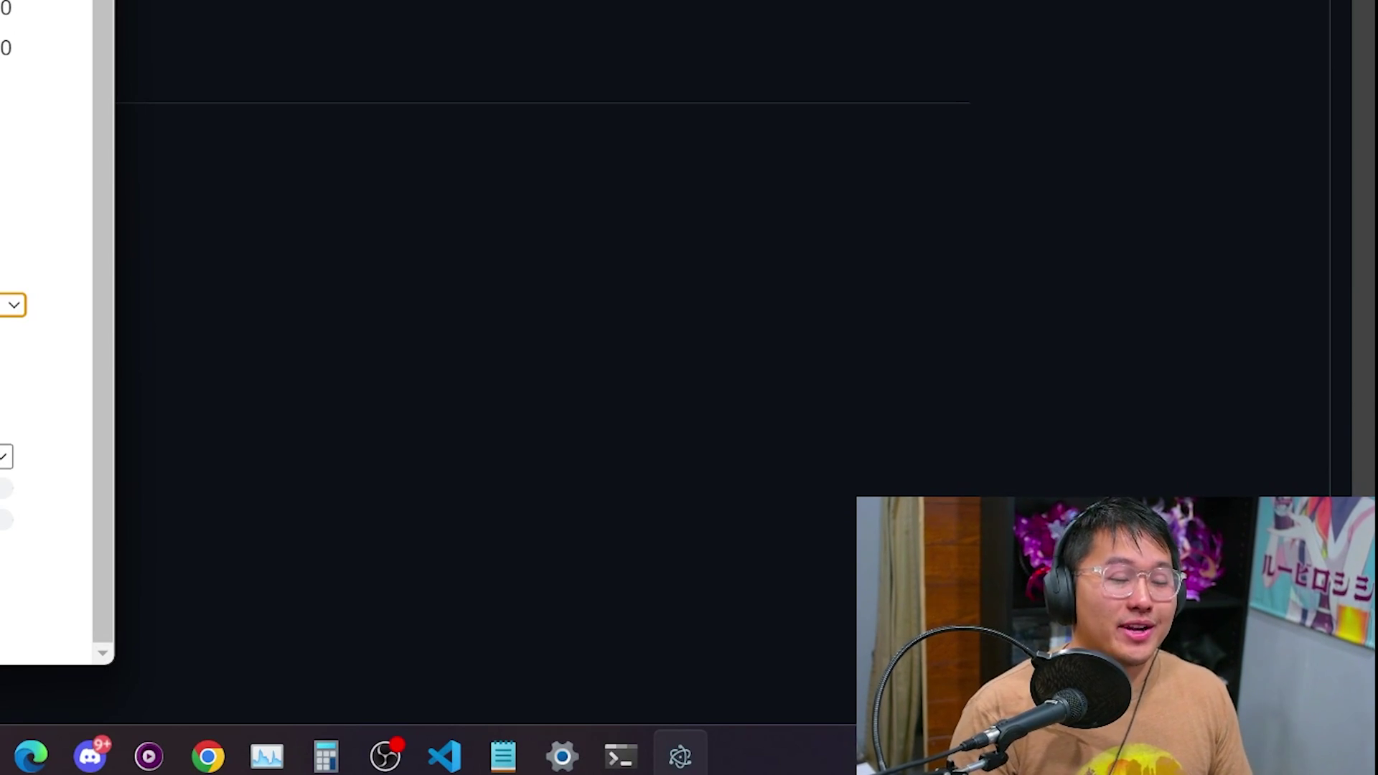
scroll(47, 330, "up", 2)
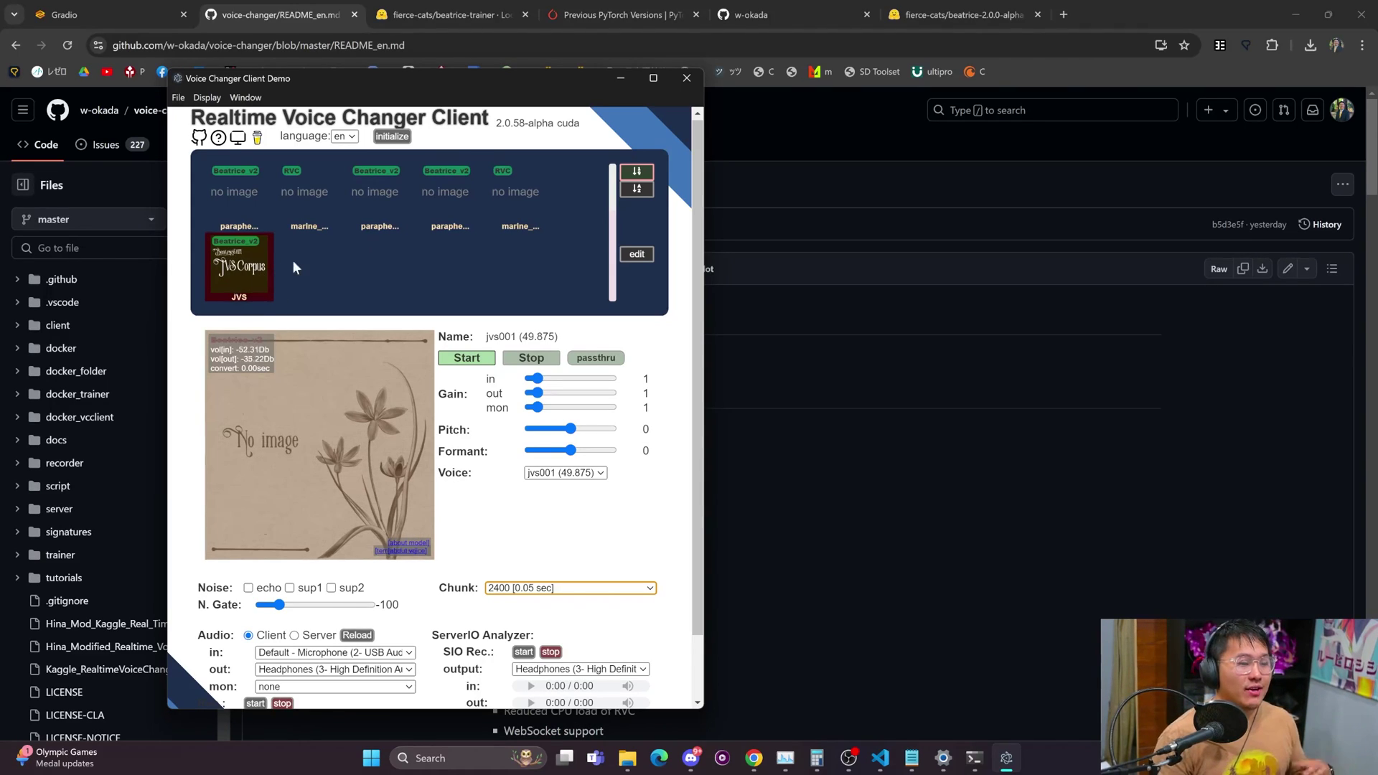
Load the Beatrice mono_marine (59) voice, then switch to the marine_10k onnx RVC model
left_click(371, 223)
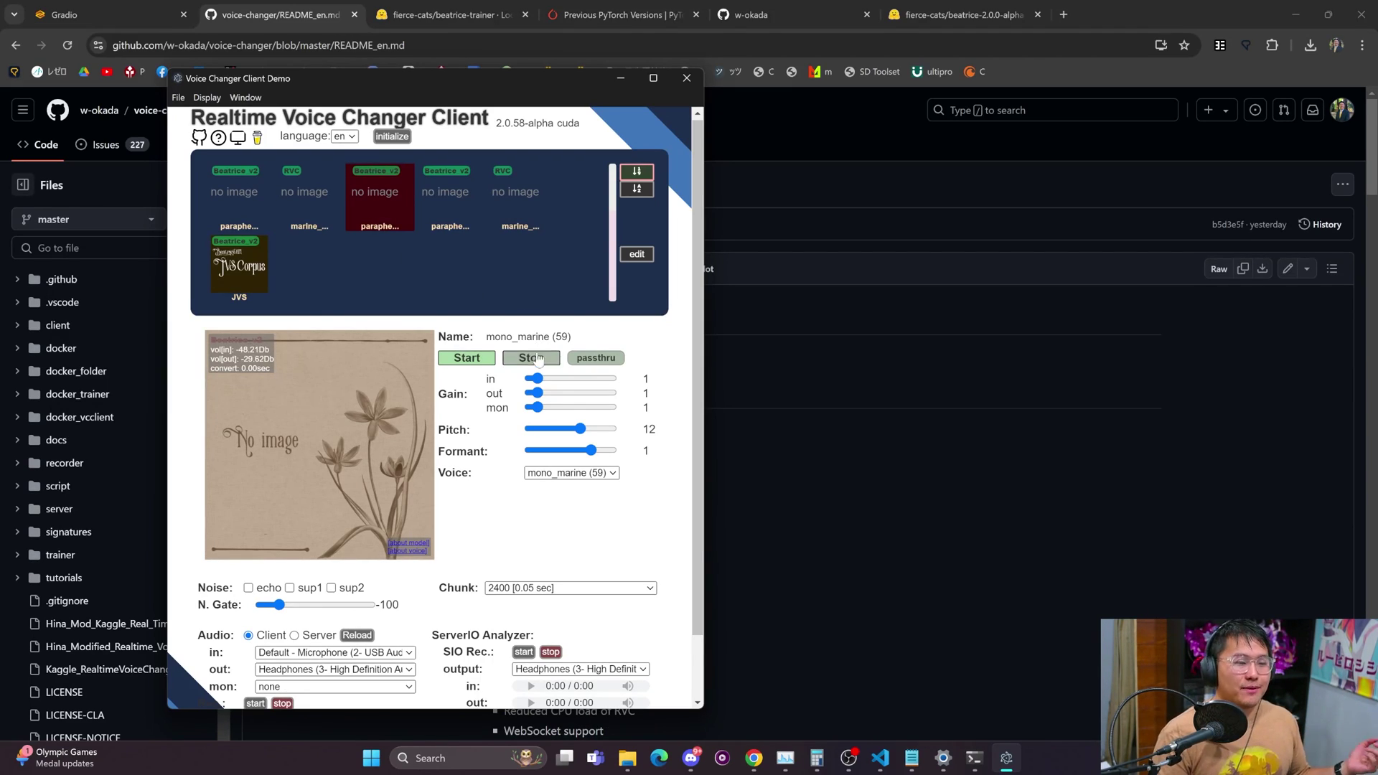
left_click(499, 210)
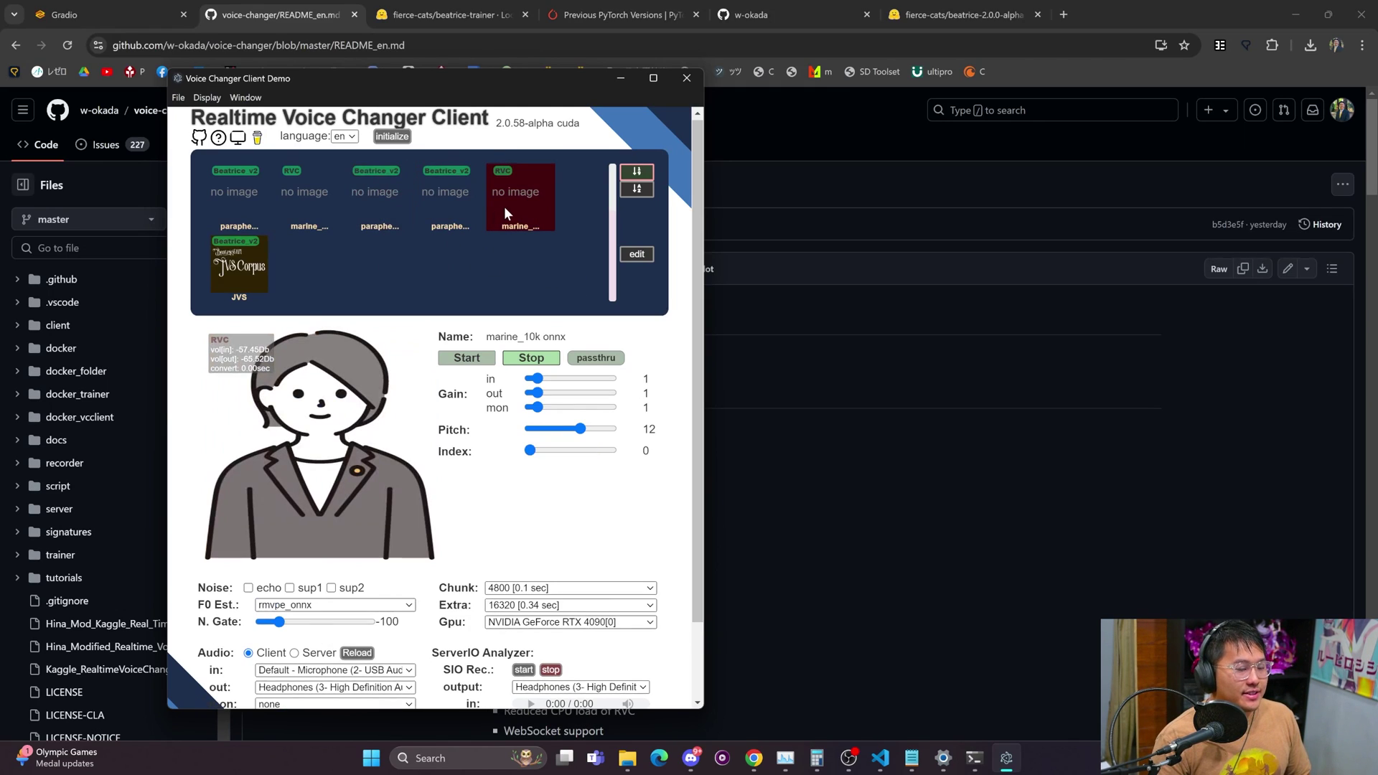
Start live conversion with marine_10k onnx and lower the chunk from 4800 to 2400 (0.05 sec)
left_click(470, 361)
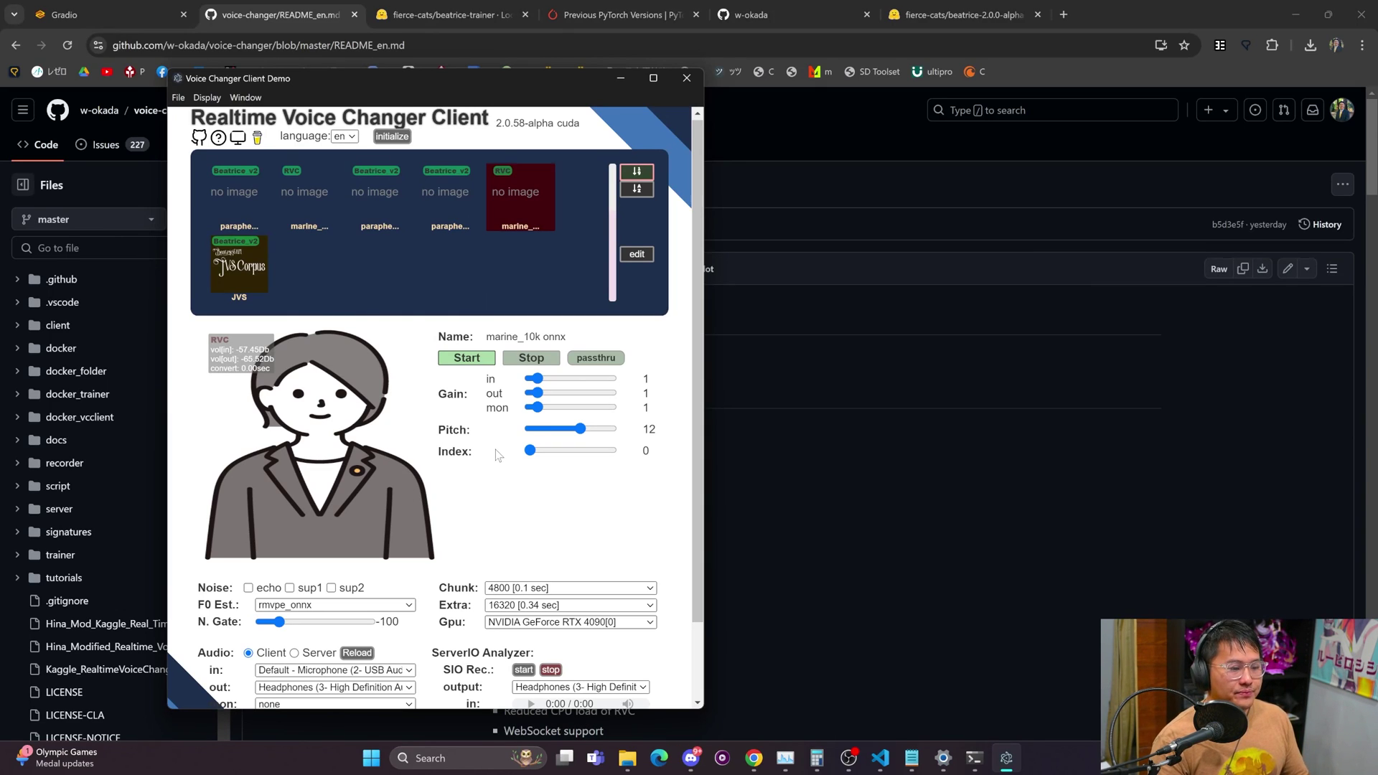
scroll(479, 463, "down", 2)
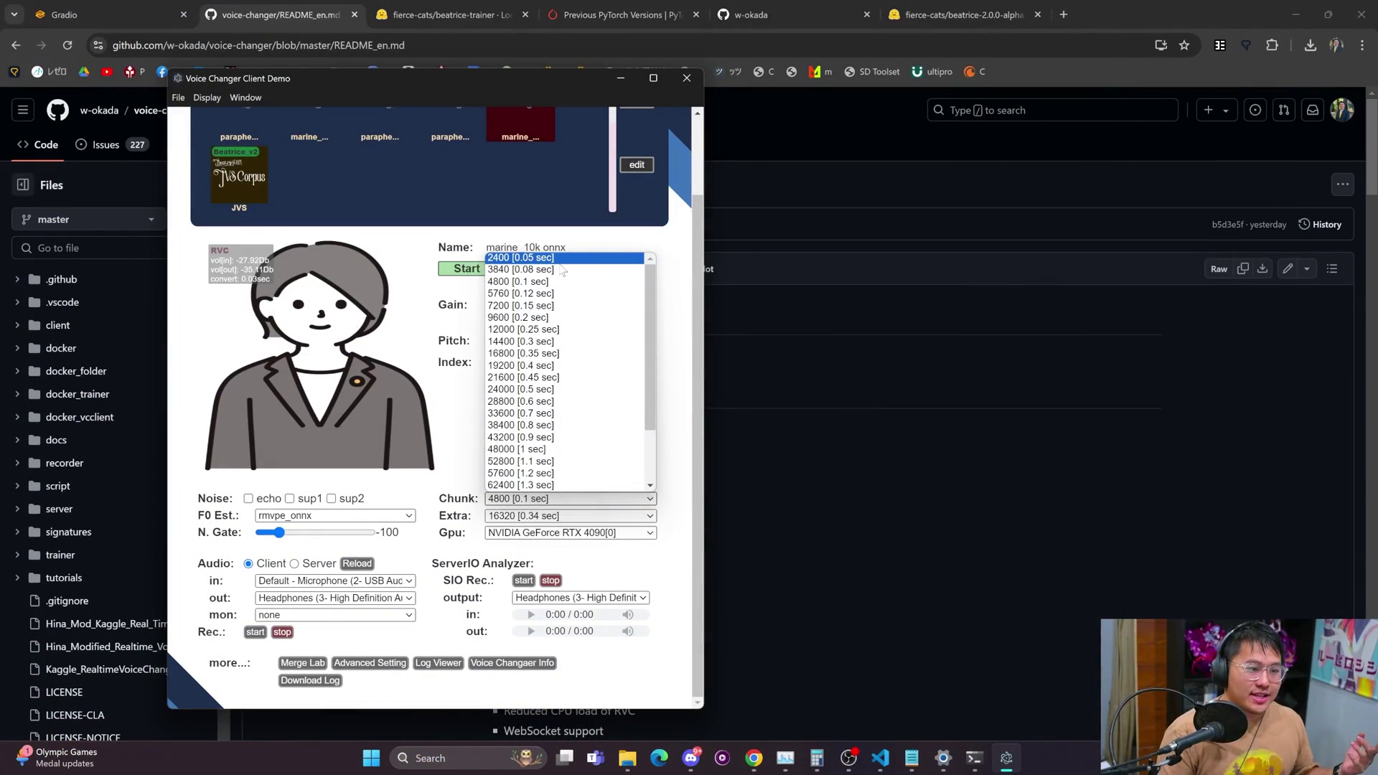
left_click(565, 271)
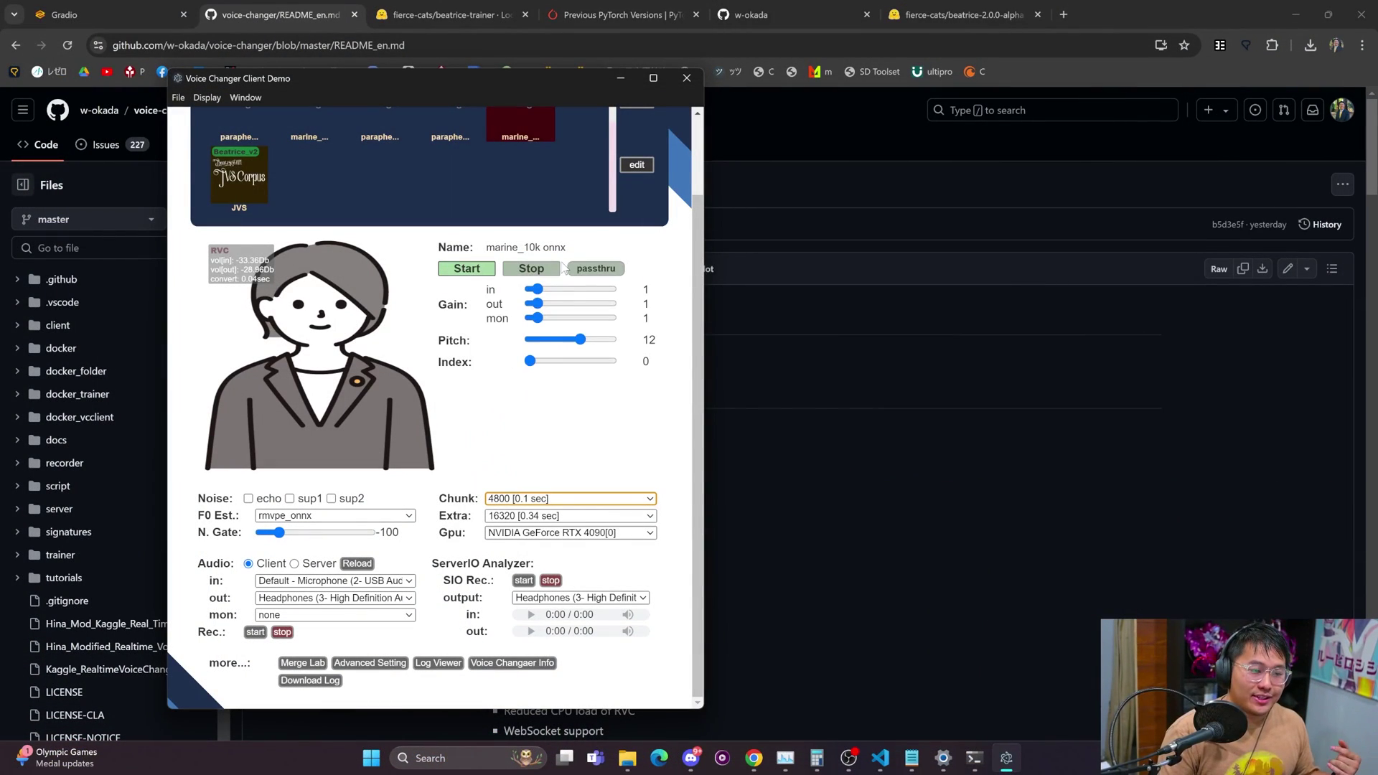
key("Up")
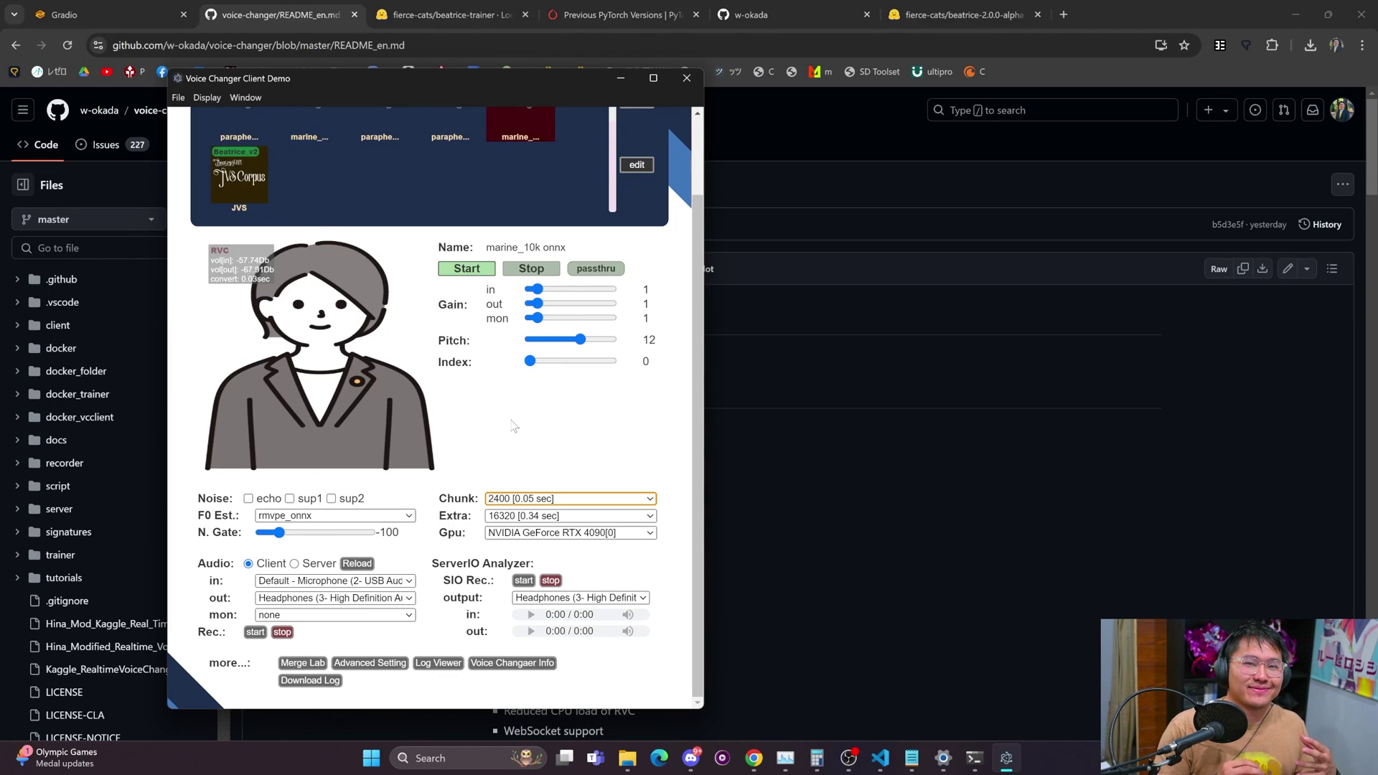
Reload the Beatrice mono_marine (59) voice at pitch 12 and stop conversion
left_click(369, 126)
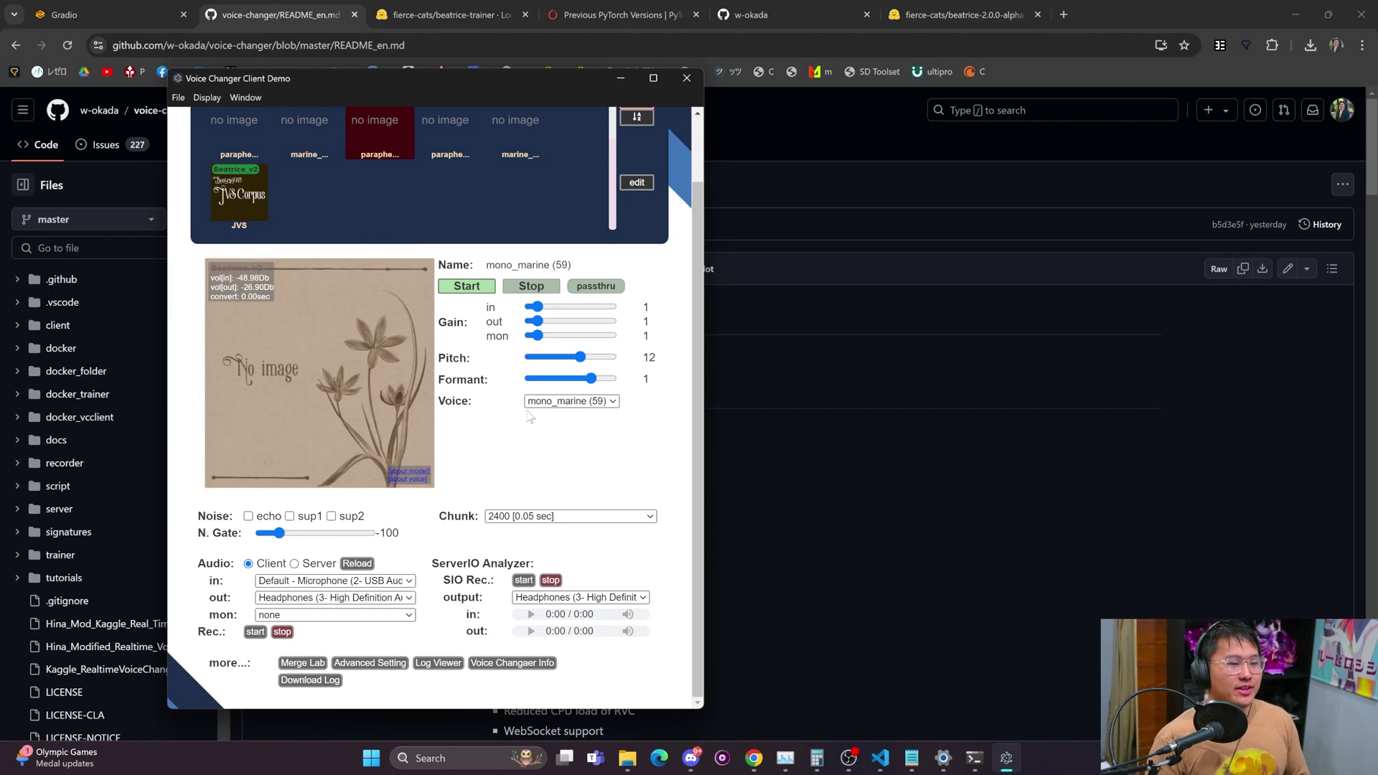
left_click(530, 287)
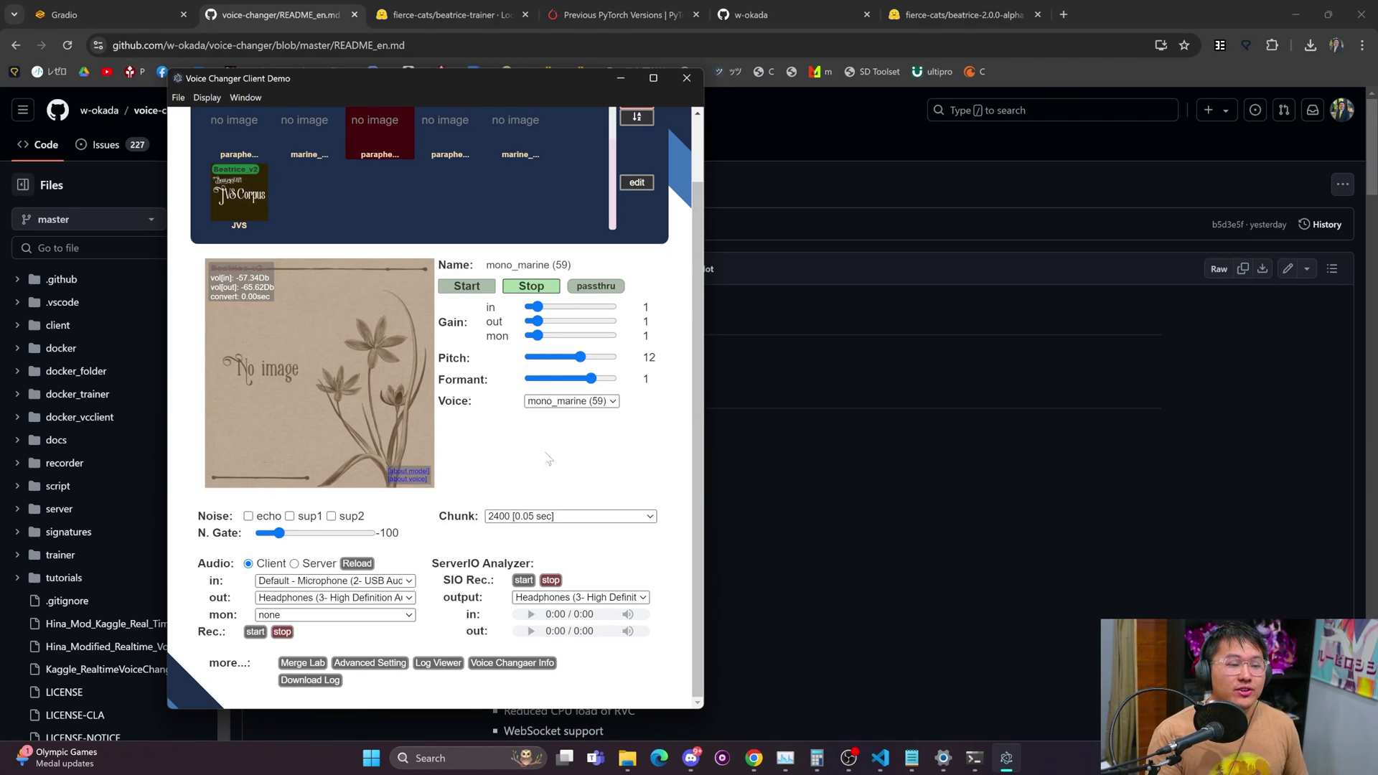
Close the voice changer and open the README's Training Code Repository link in a new tab
scroll(575, 344, "up", 2)
left_click(686, 79)
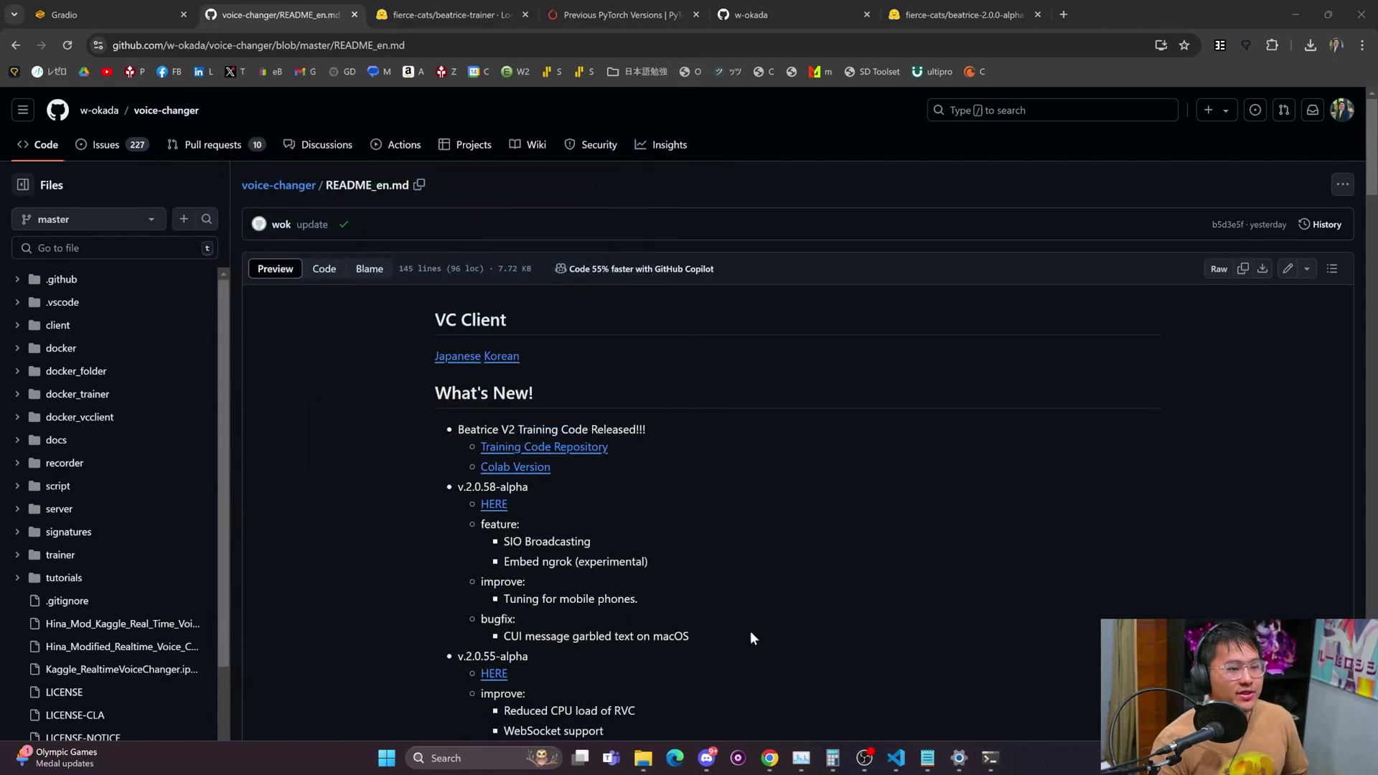
right_click(567, 448)
left_click(631, 462)
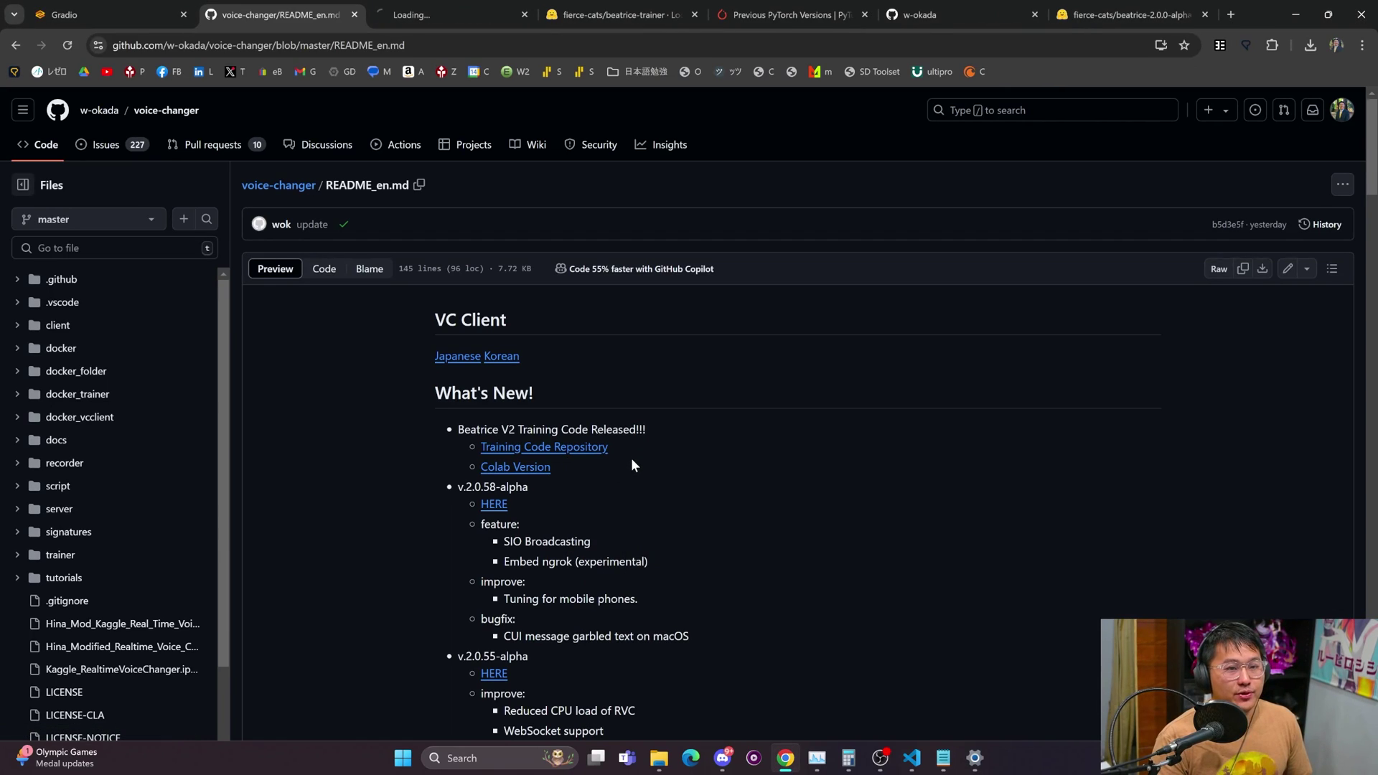
Switch to the beatrice-trainer tab and scroll through its Prerequisites and Getting Started sections
left_click(463, 13)
scroll(564, 456, "down", 3)
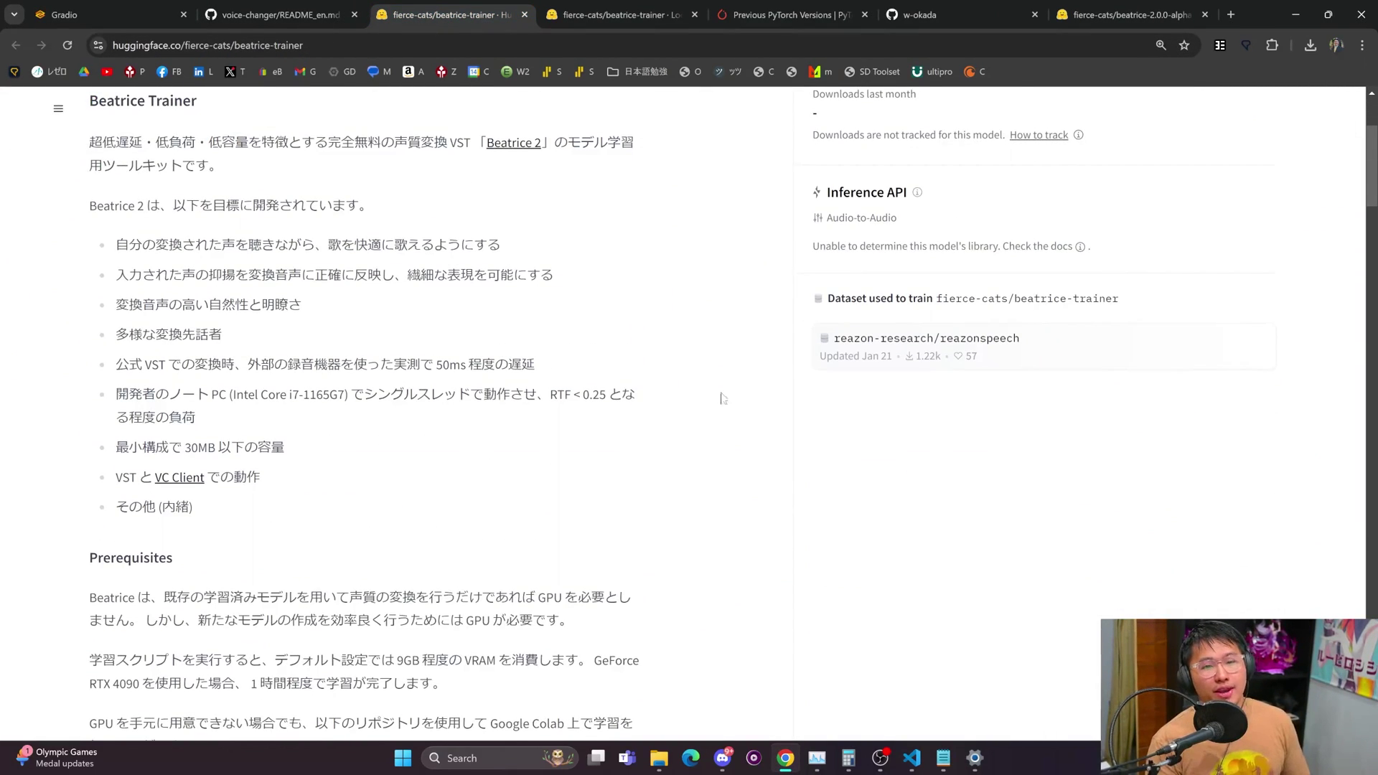
scroll(710, 395, "up", 2)
scroll(713, 391, "down", 1)
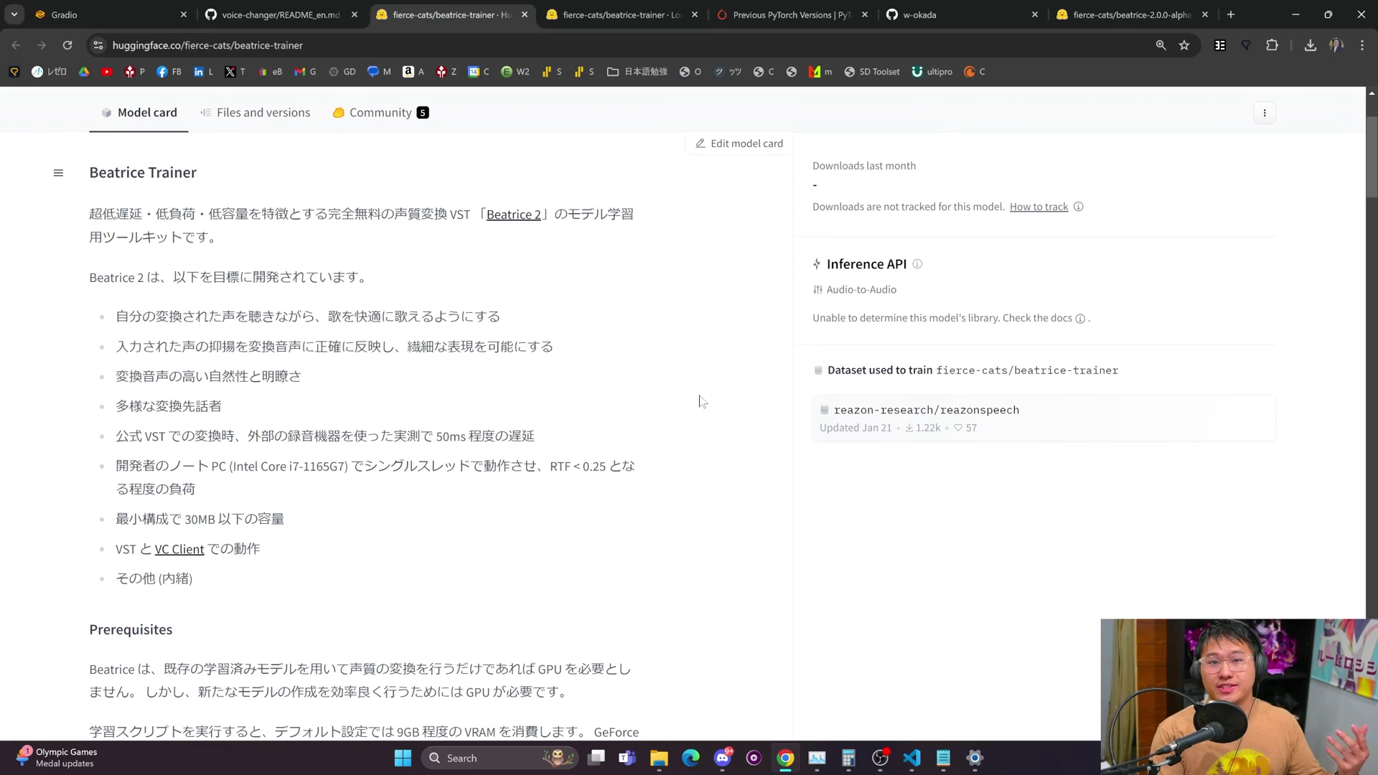
scroll(700, 402, "down", 4)
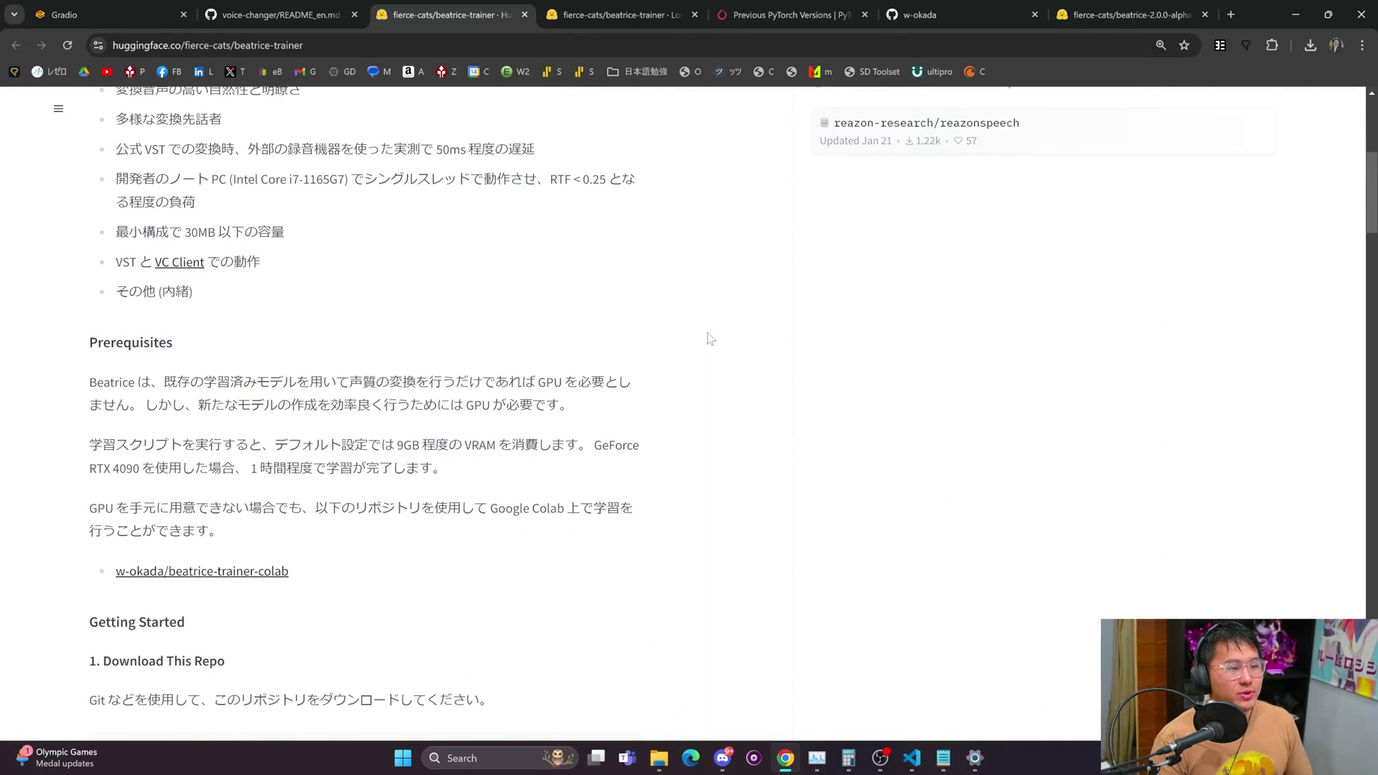
scroll(711, 338, "down", 2)
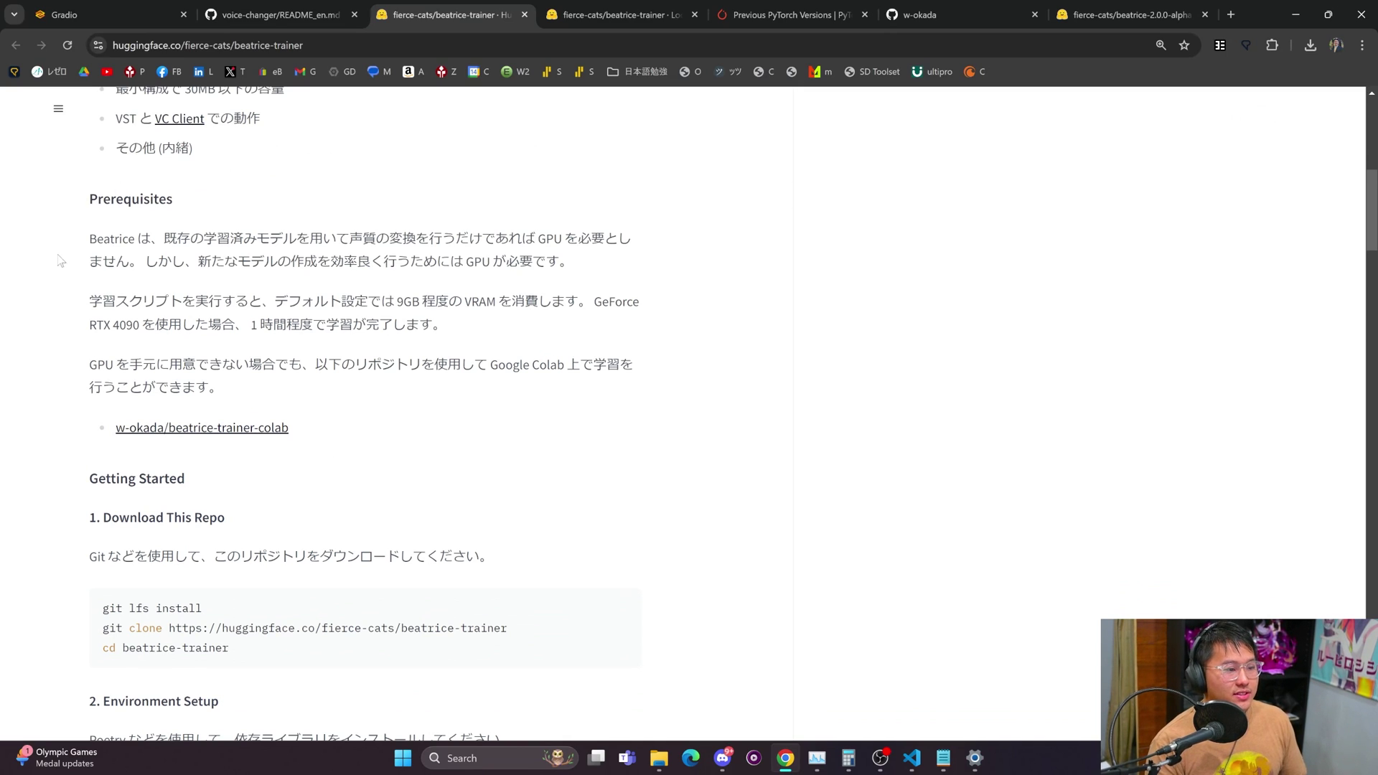
scroll(50, 280, "down", 3)
scroll(61, 302, "down", 2)
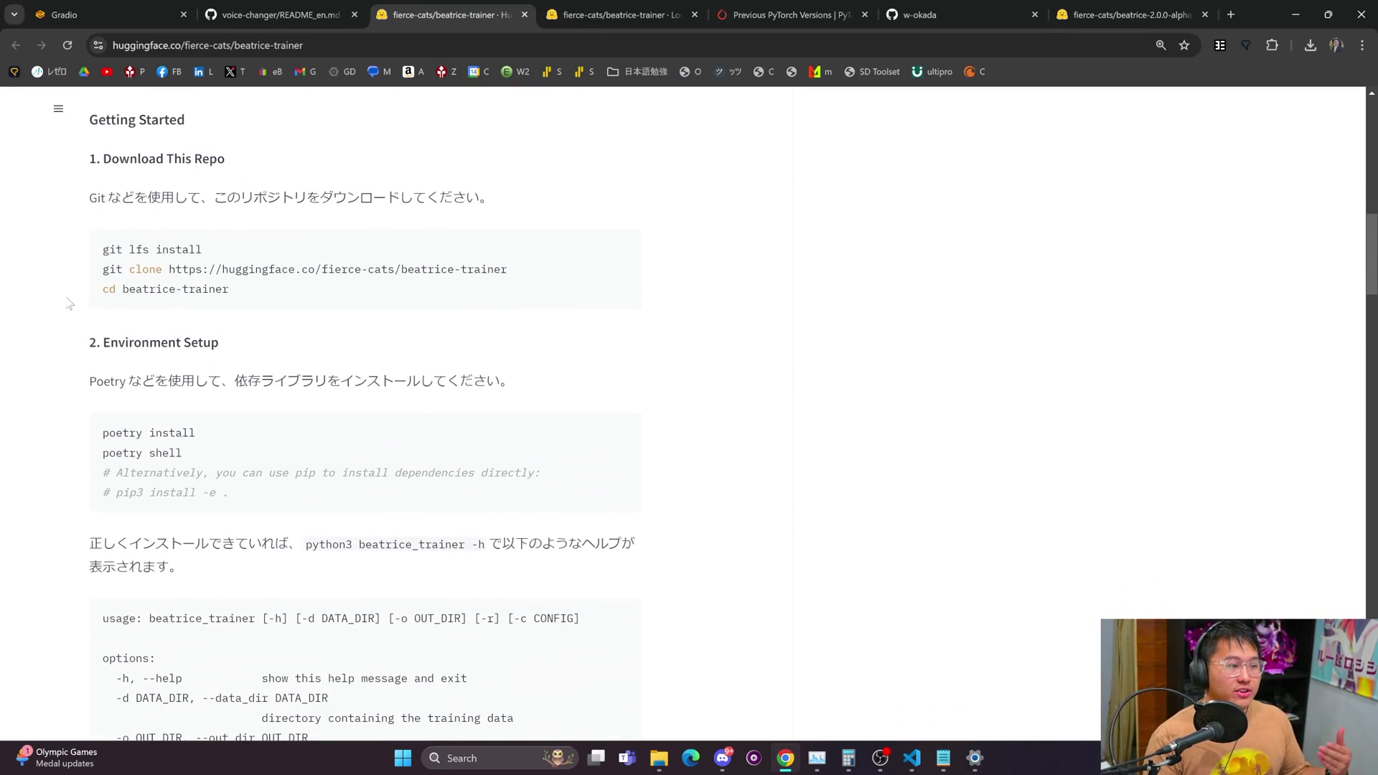
Highlight the download and setup instructions, then scroll back to the top of the page
left_click_drag(85, 190, 209, 370)
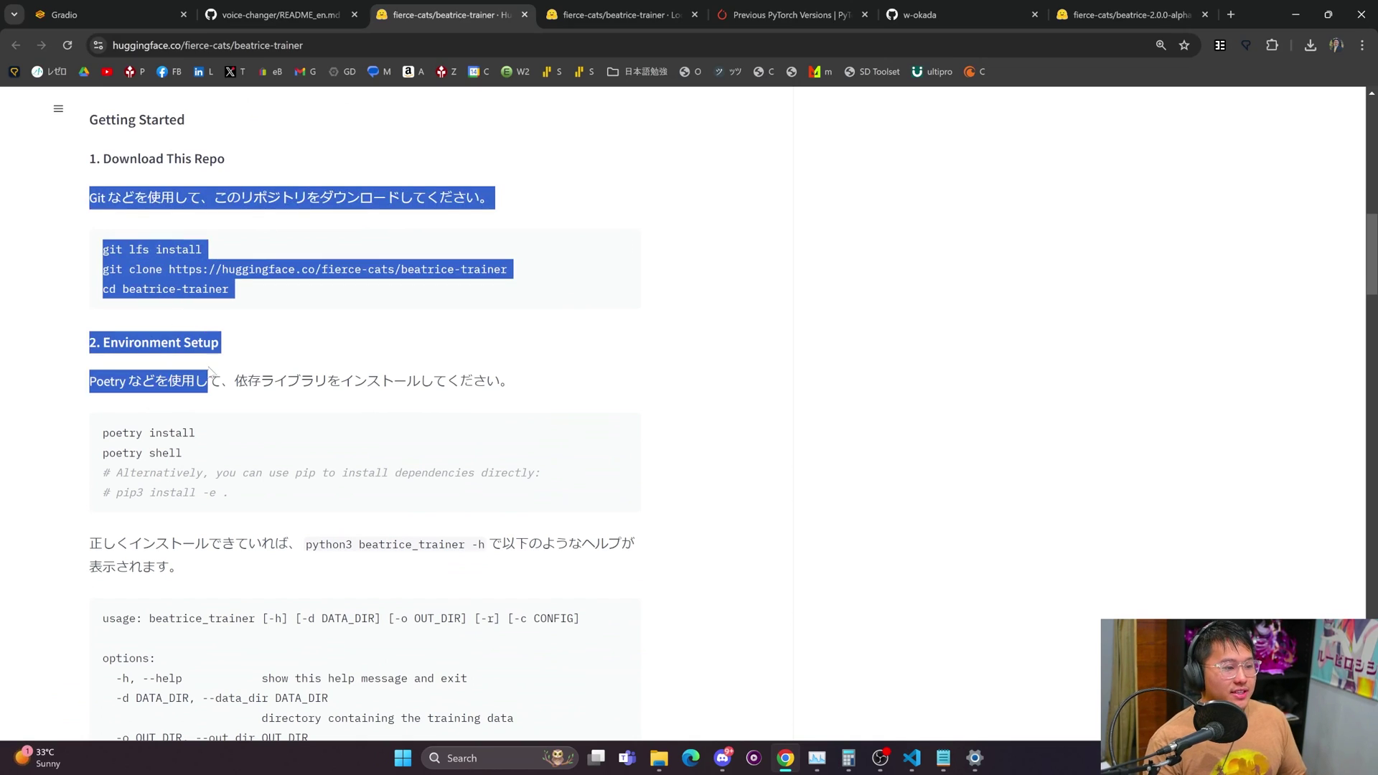
left_click(737, 393)
scroll(737, 397, "down", 6)
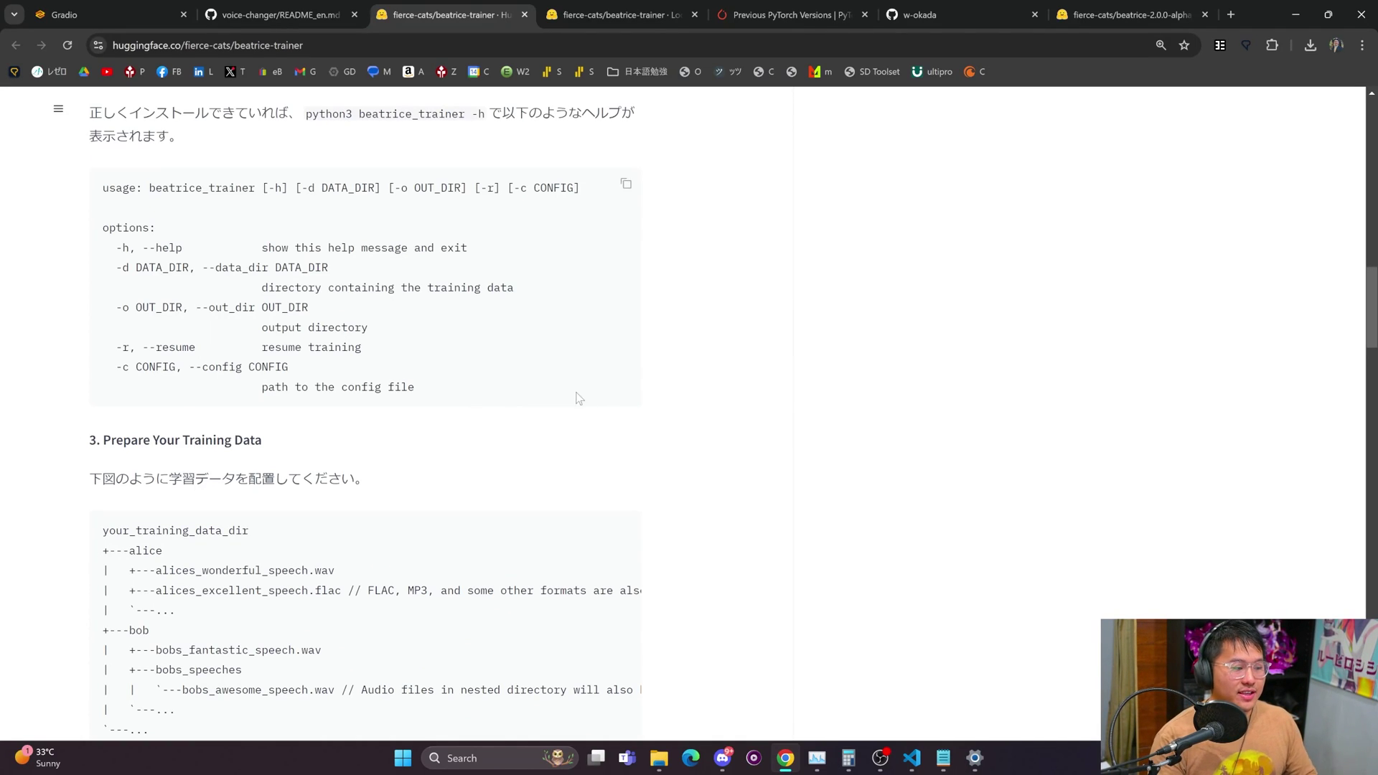
scroll(683, 467, "up", 10)
scroll(1370, 207, "up", 10)
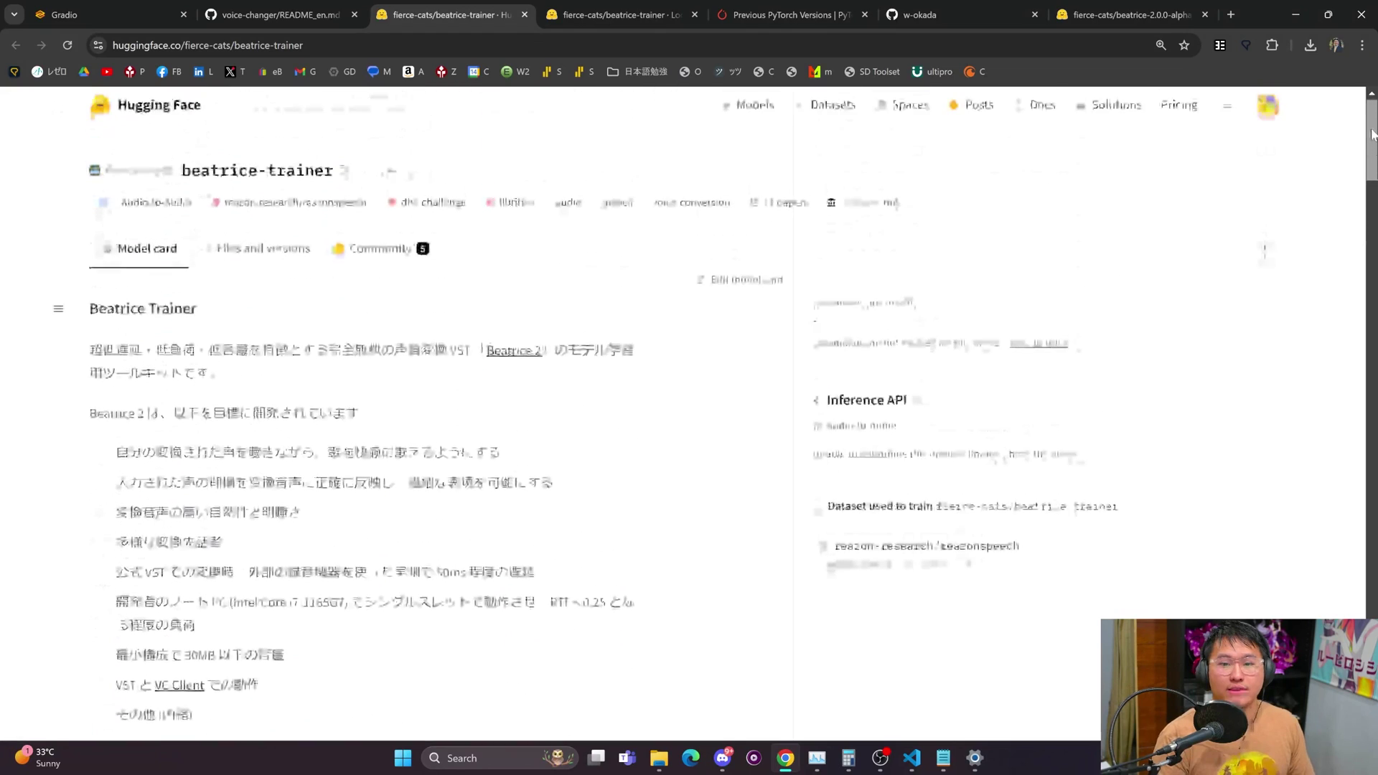
Open the Community discussions and the 'Local training error' thread, scrolling to the reply
left_click(350, 258)
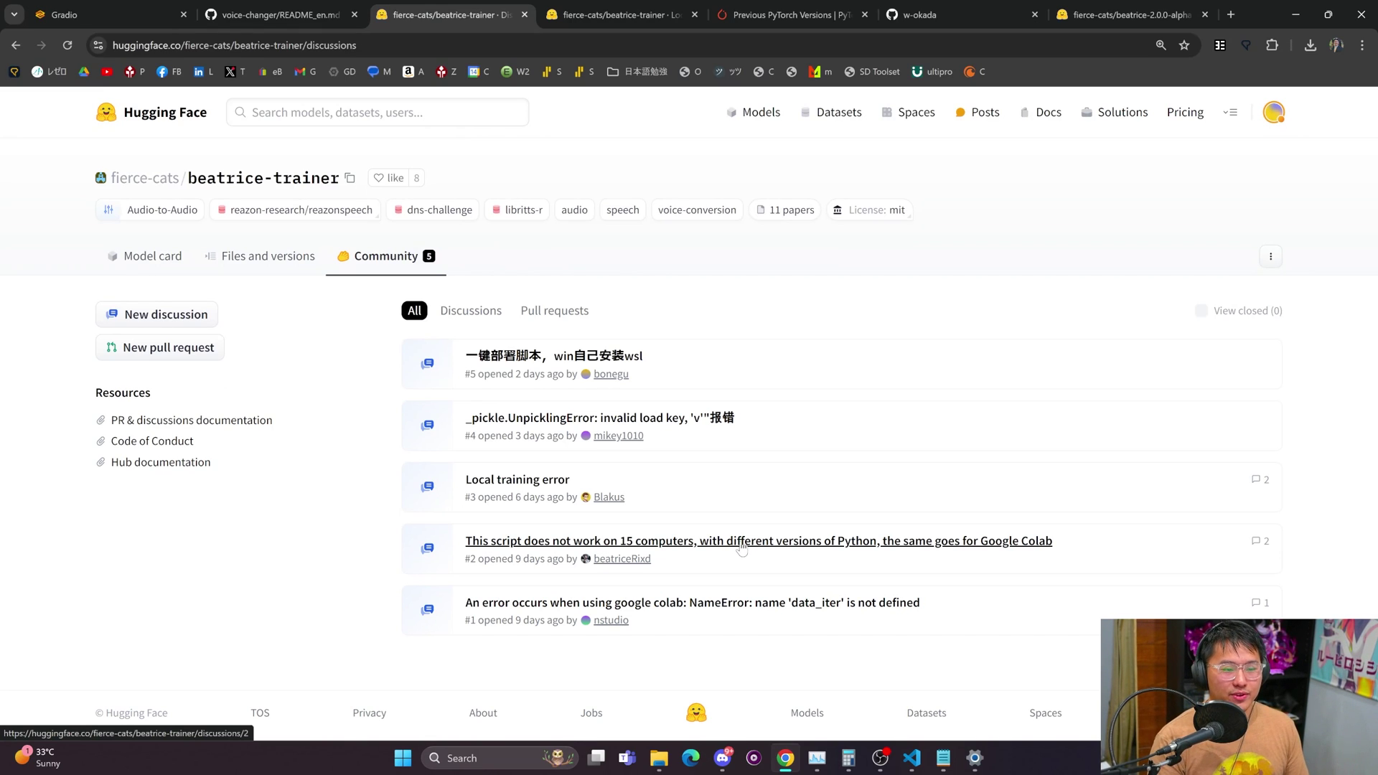
left_click(497, 480)
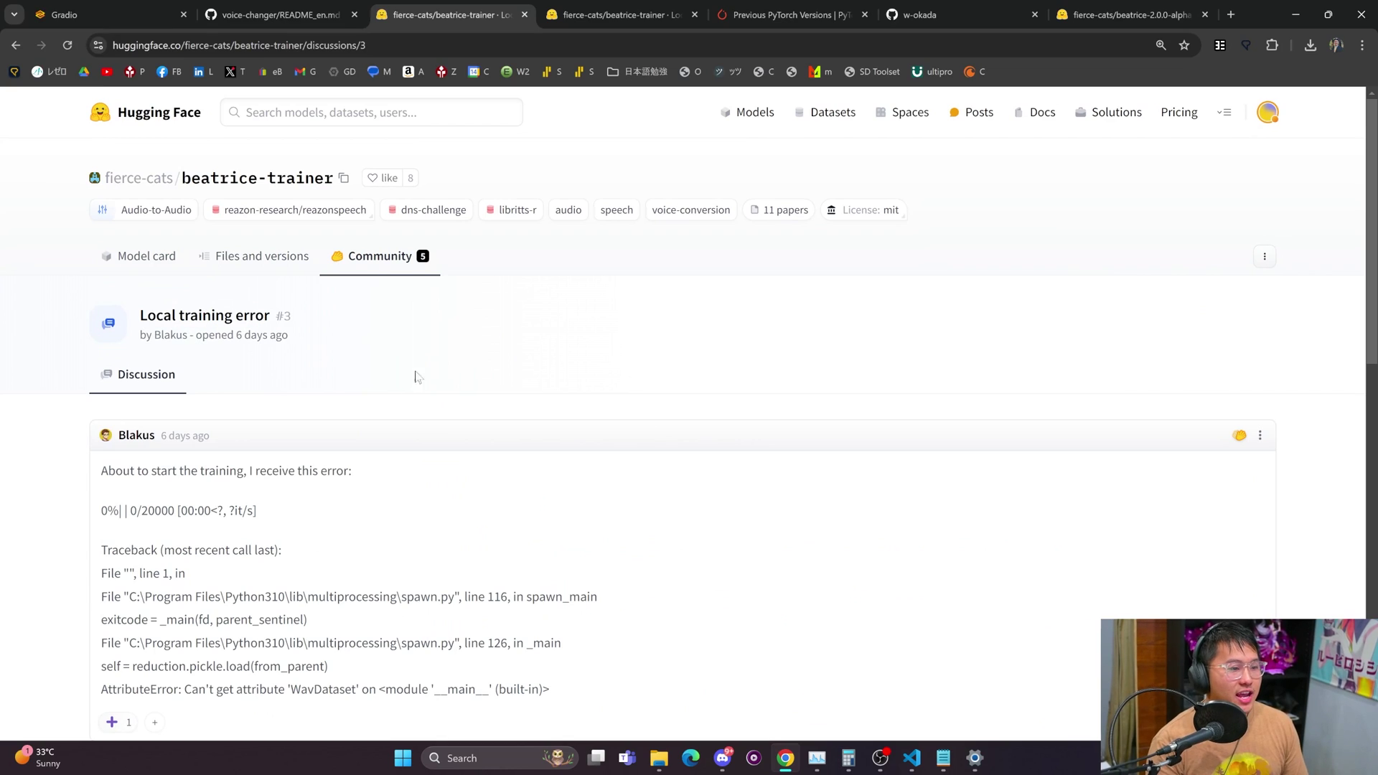
scroll(243, 402, "down", 2)
scroll(243, 402, "down", 5)
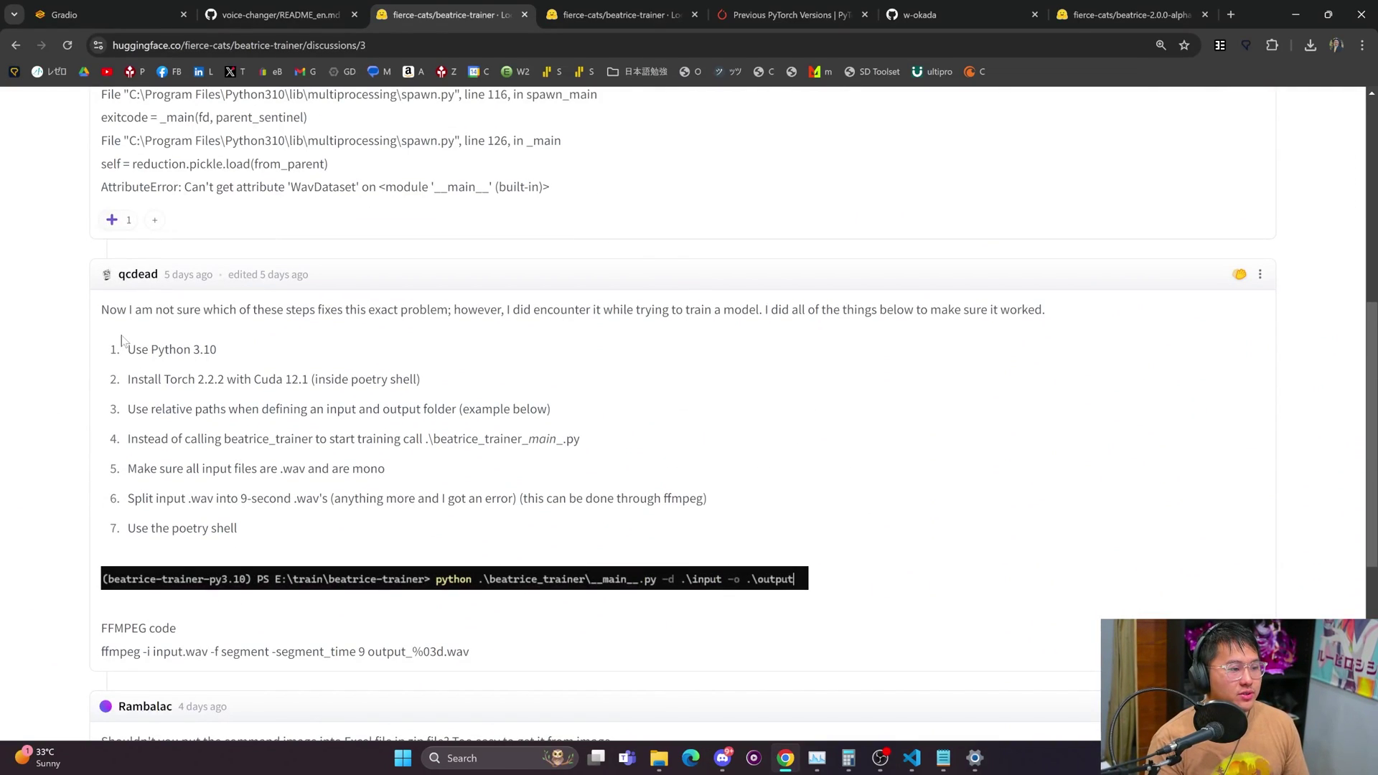
Highlight the reply's numbered fixes, including step 5 on mono wav files and step 6 on 9-second clips
left_click_drag(101, 310, 707, 523)
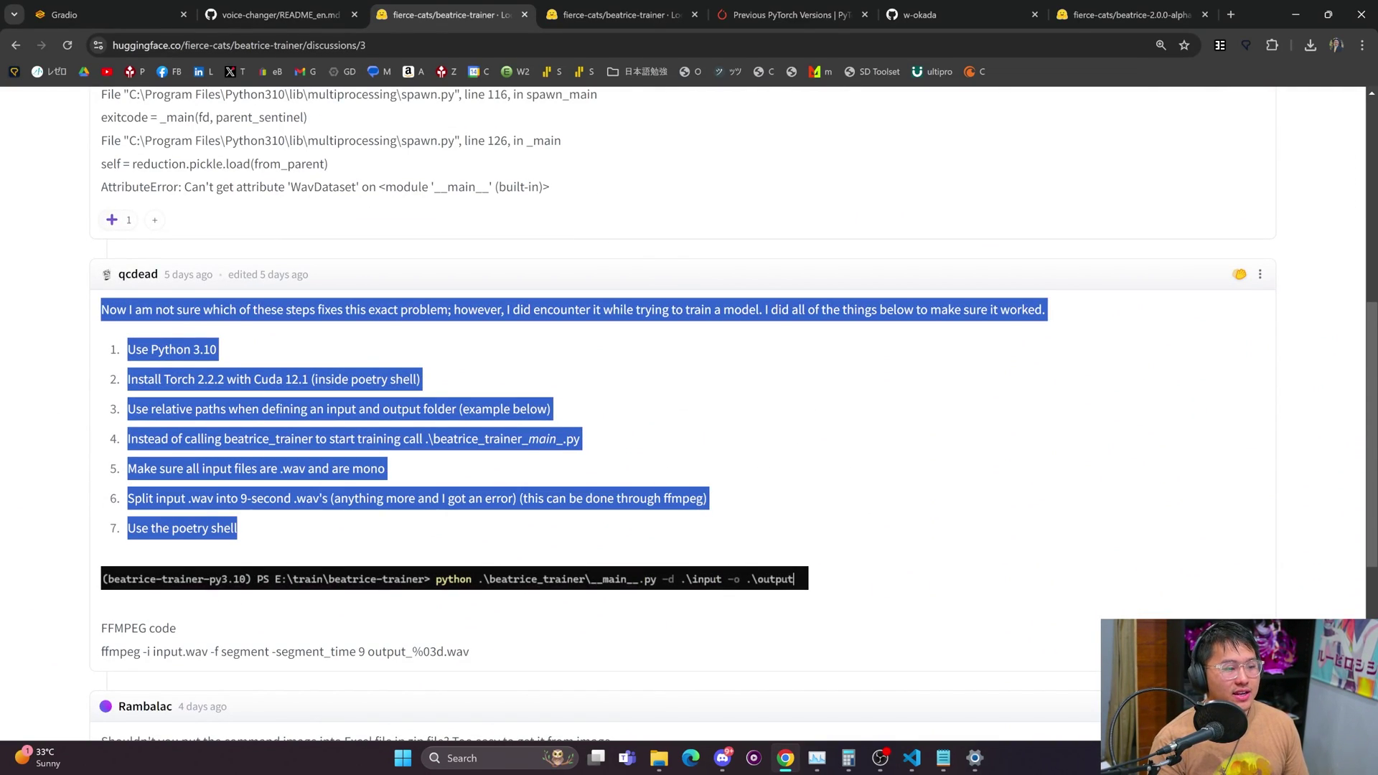
left_click(525, 383)
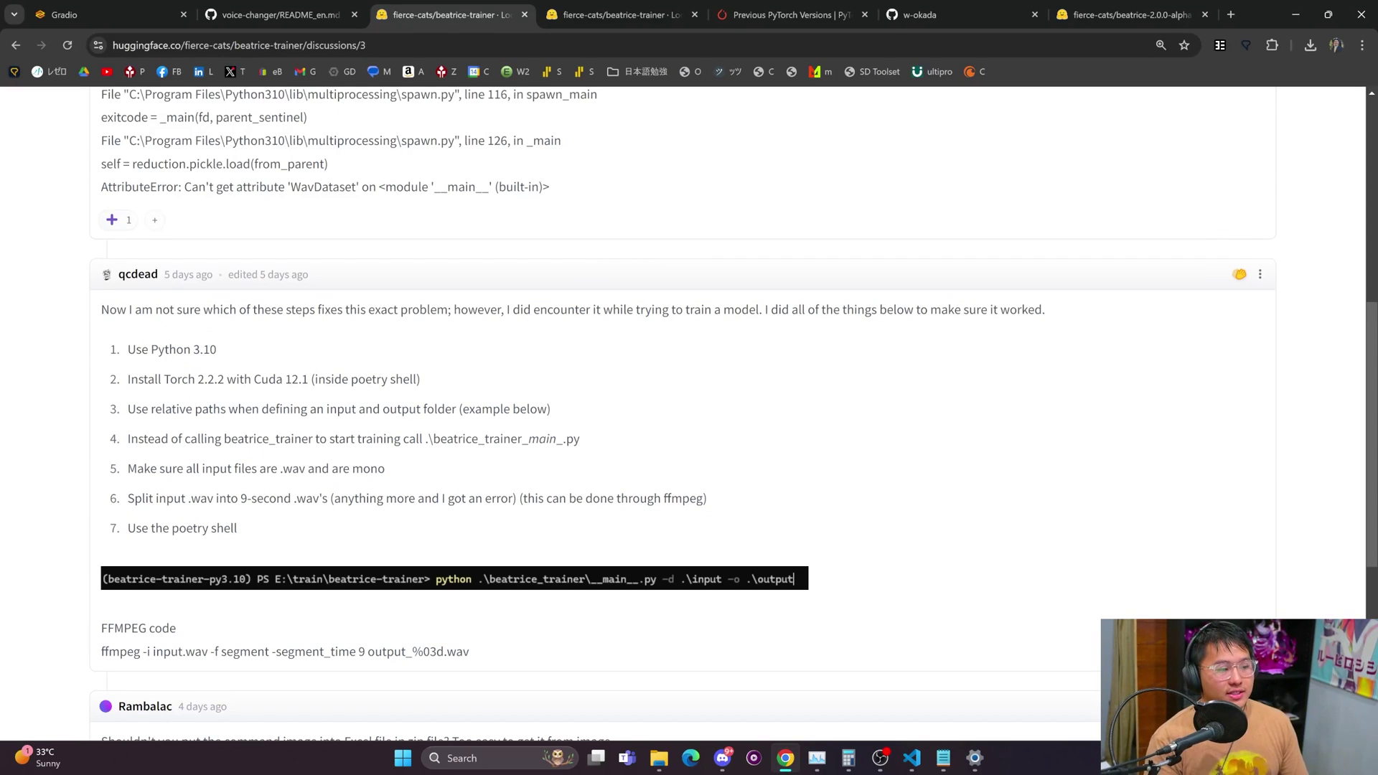
left_click_drag(127, 498, 405, 498)
left_click(465, 534)
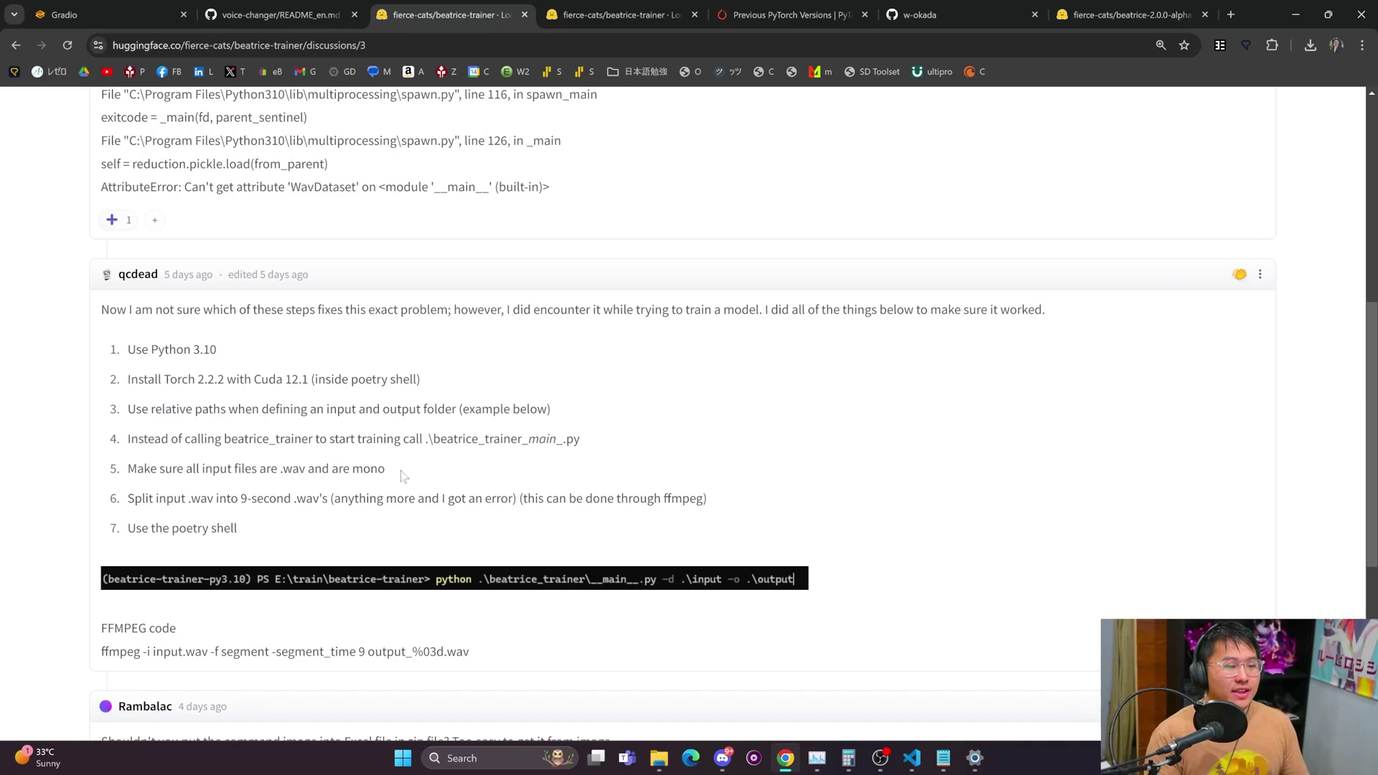
left_click_drag(386, 470, 127, 470)
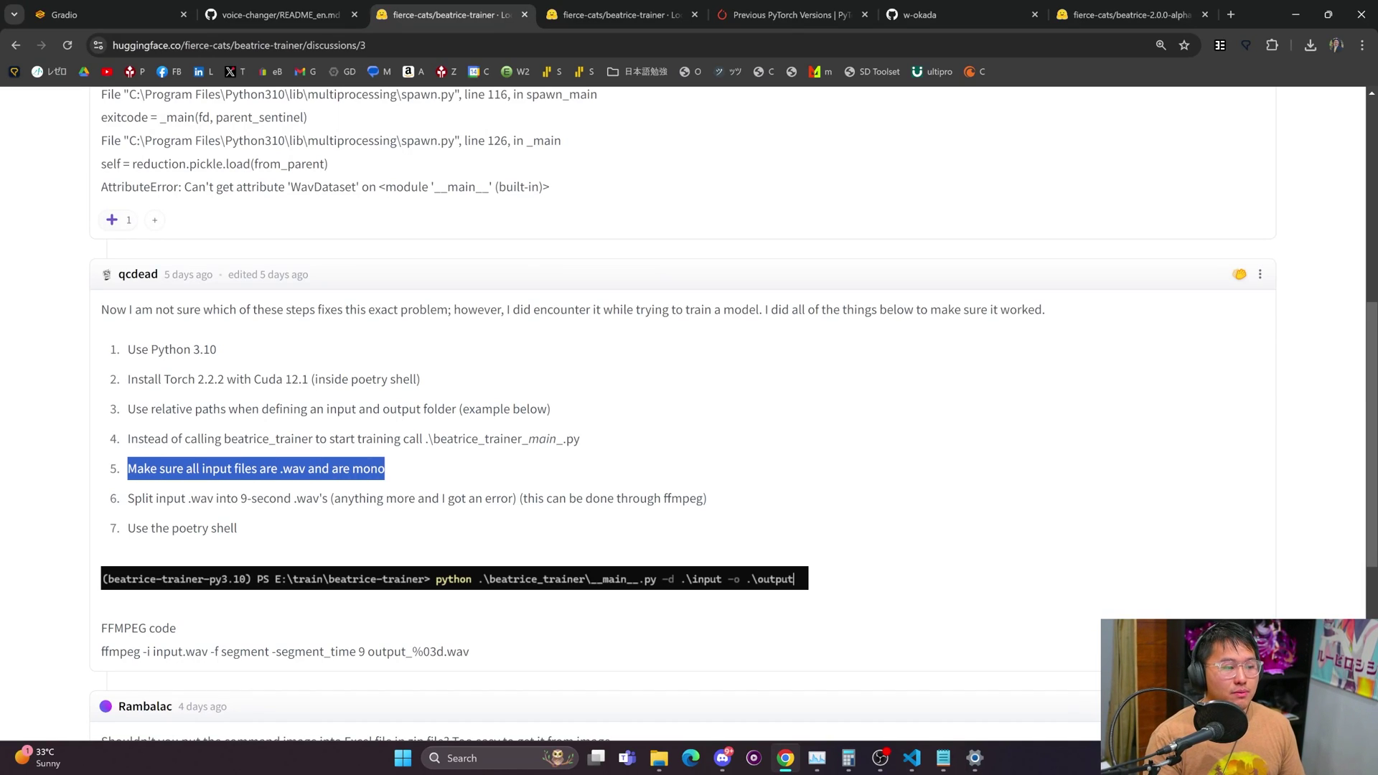
left_click(762, 455)
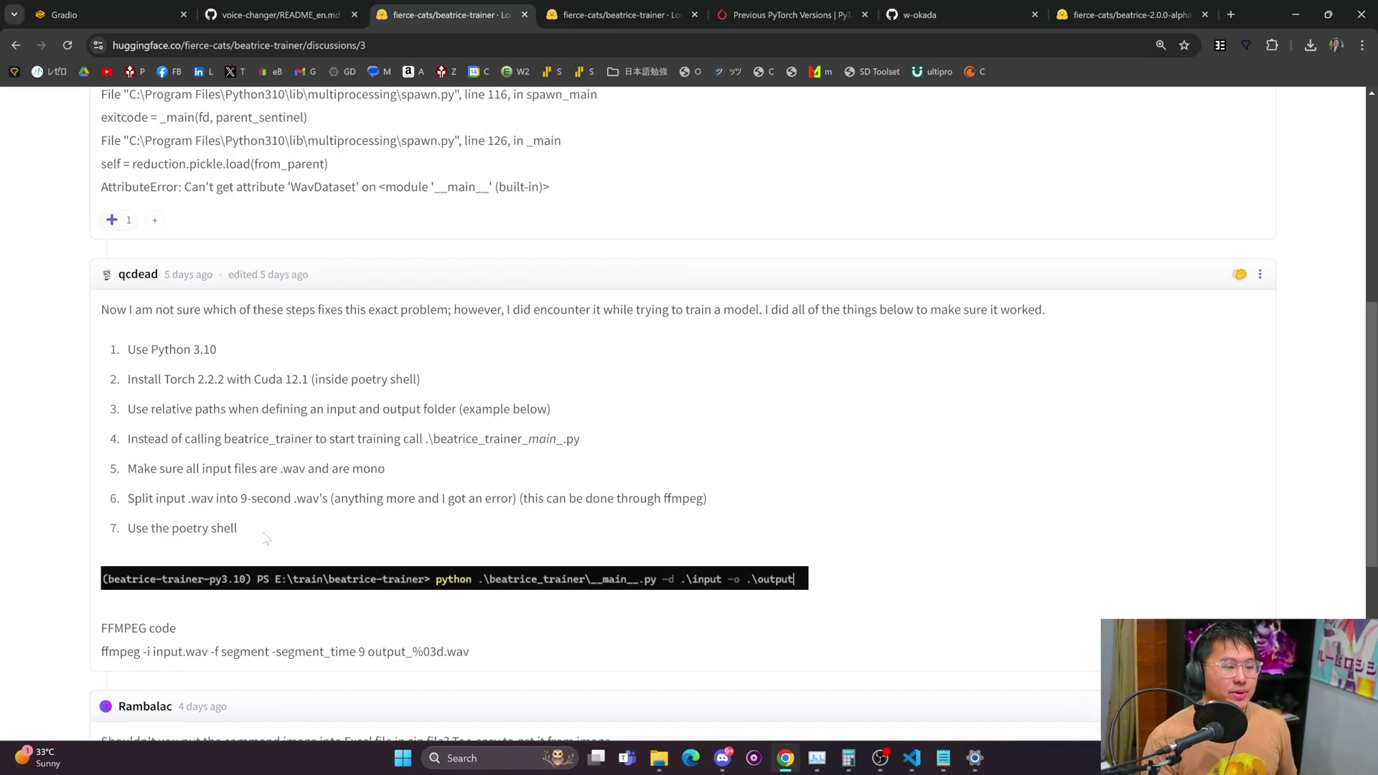
left_click_drag(789, 578, 387, 619)
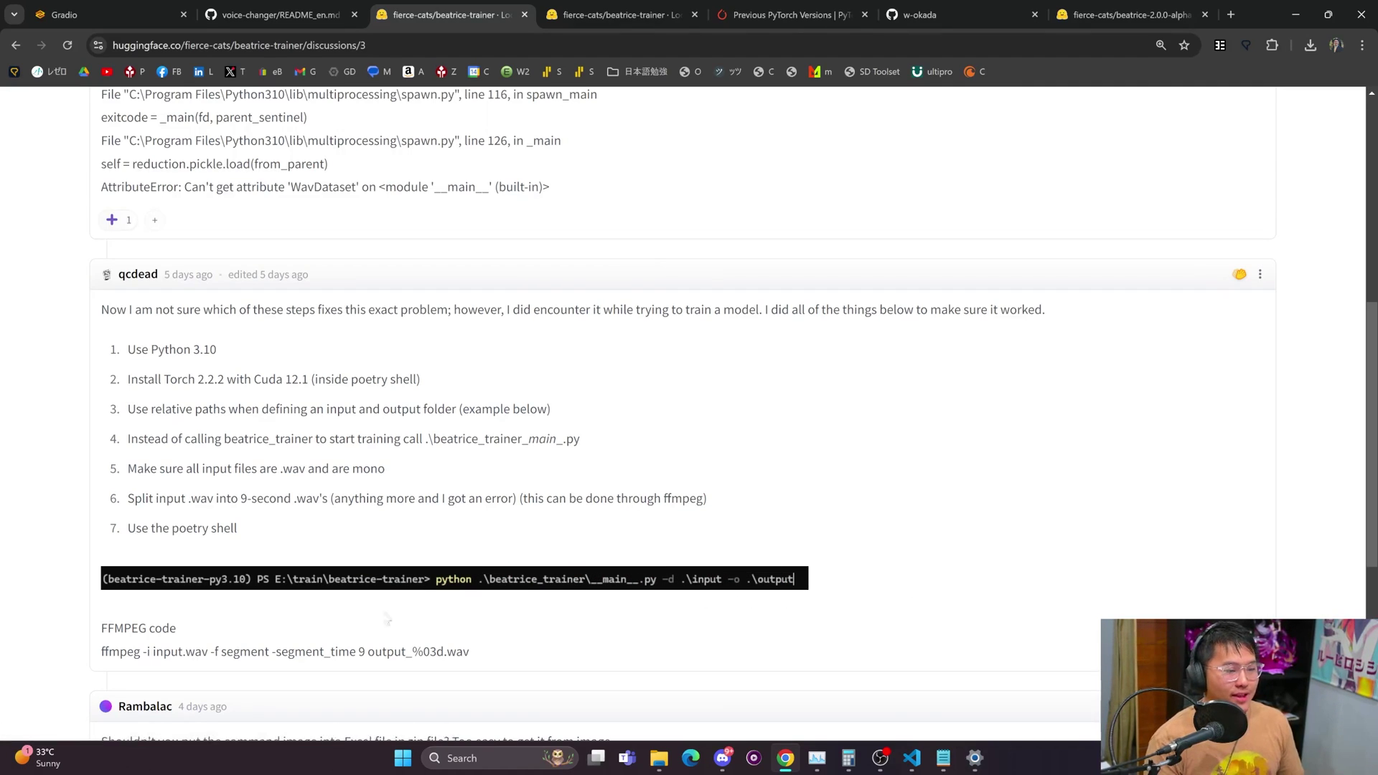
Scroll back up and return to the beatrice-trainer Model card
scroll(310, 418, "up", 5)
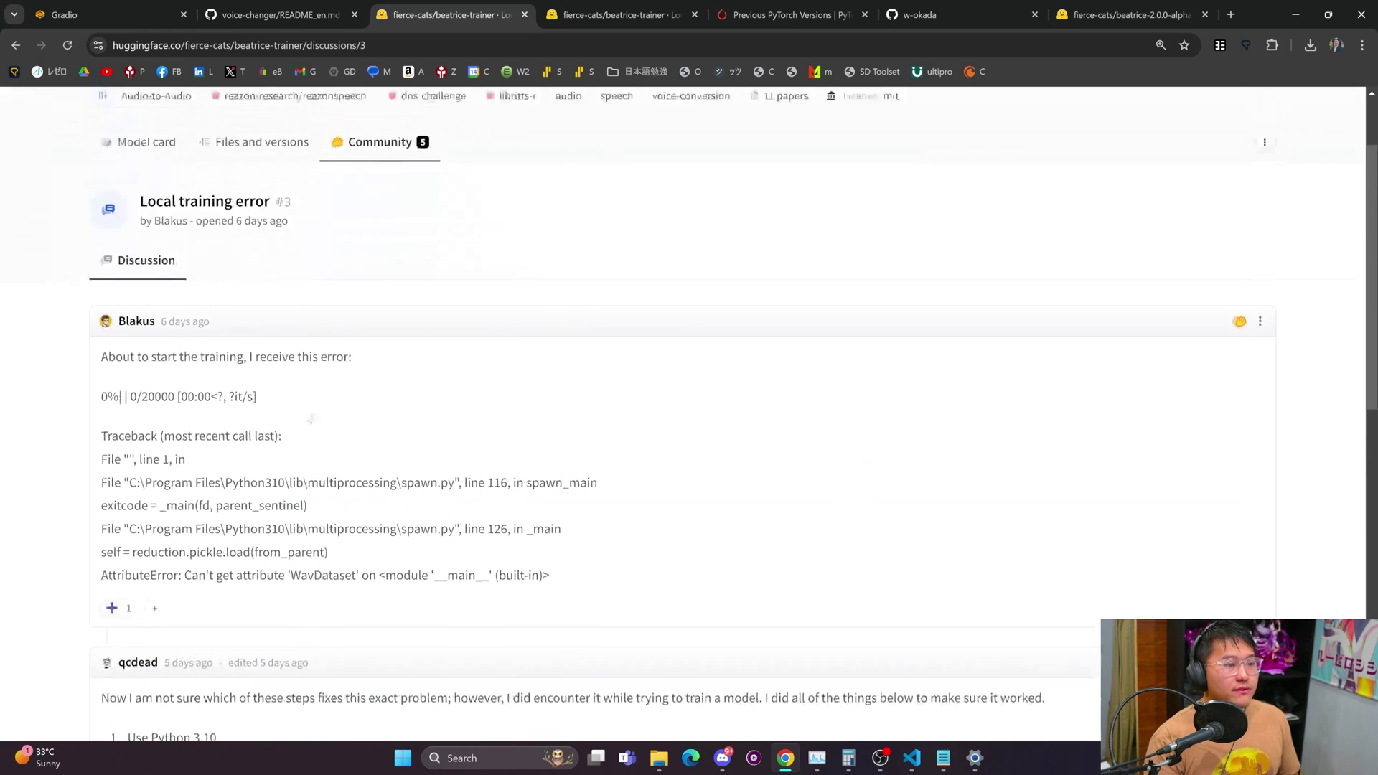
scroll(310, 419, "up", 2)
left_click(148, 268)
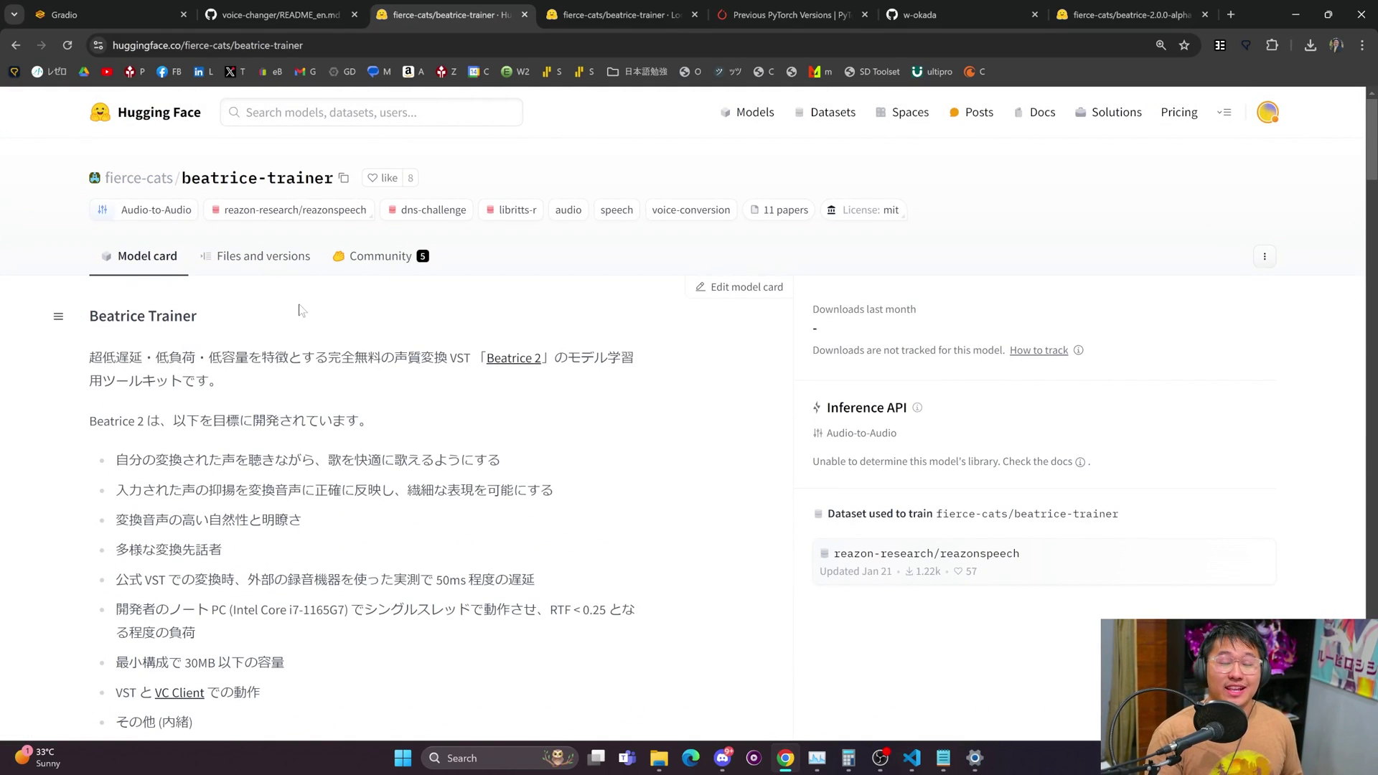
Switch back to the GitHub tab showing the w-okada/voice-changer README_en.md
left_click(305, 11)
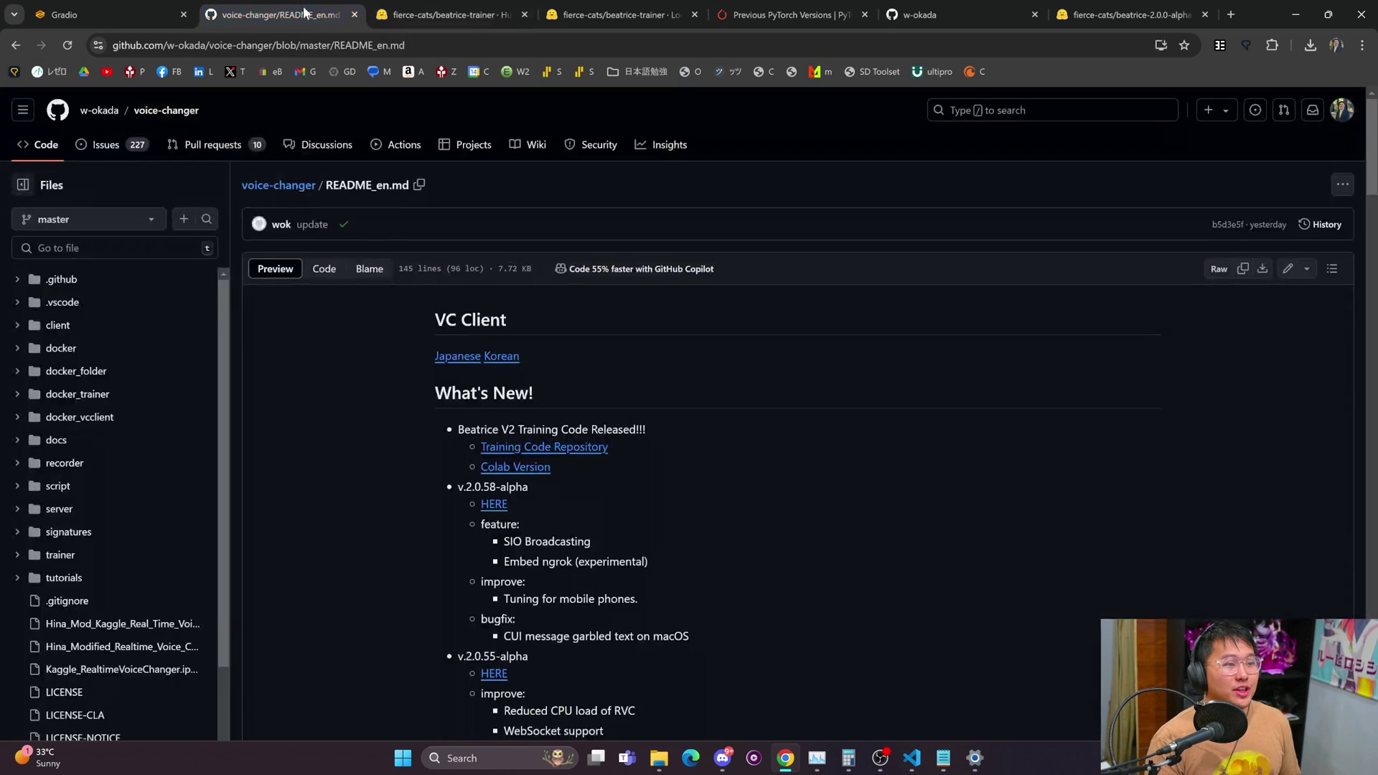
Go to the w-okada/voice-changer repository main page and skim its file list and README
left_click(279, 185)
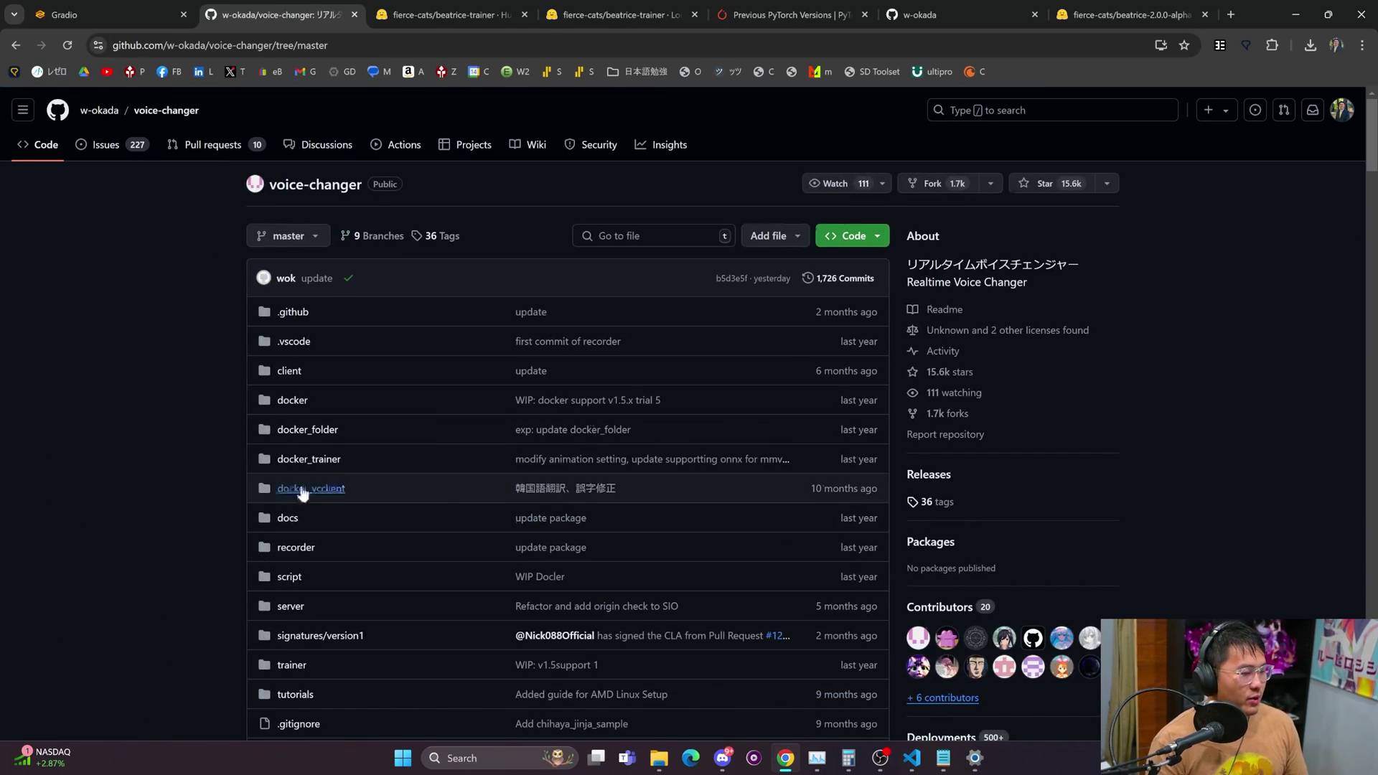
scroll(211, 437, "down", 15)
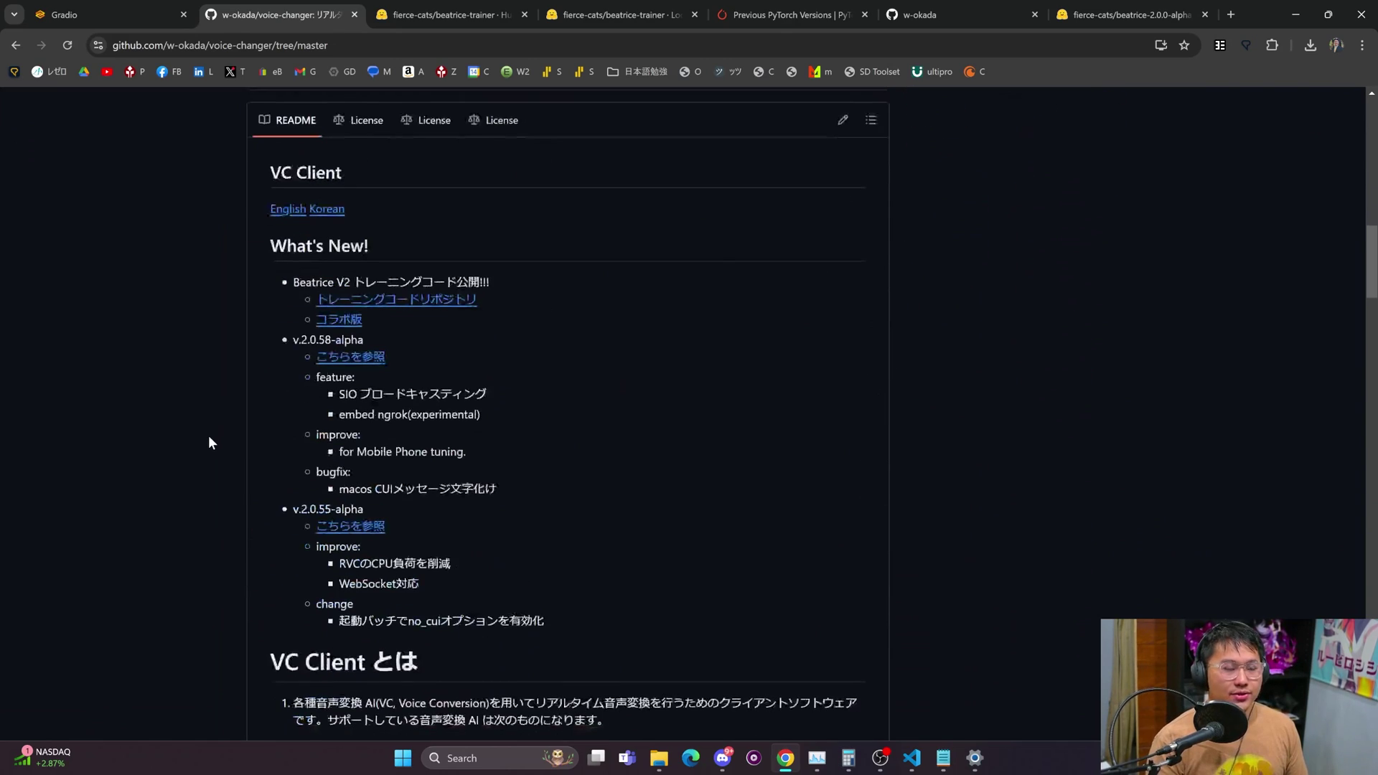
scroll(223, 446, "down", 2)
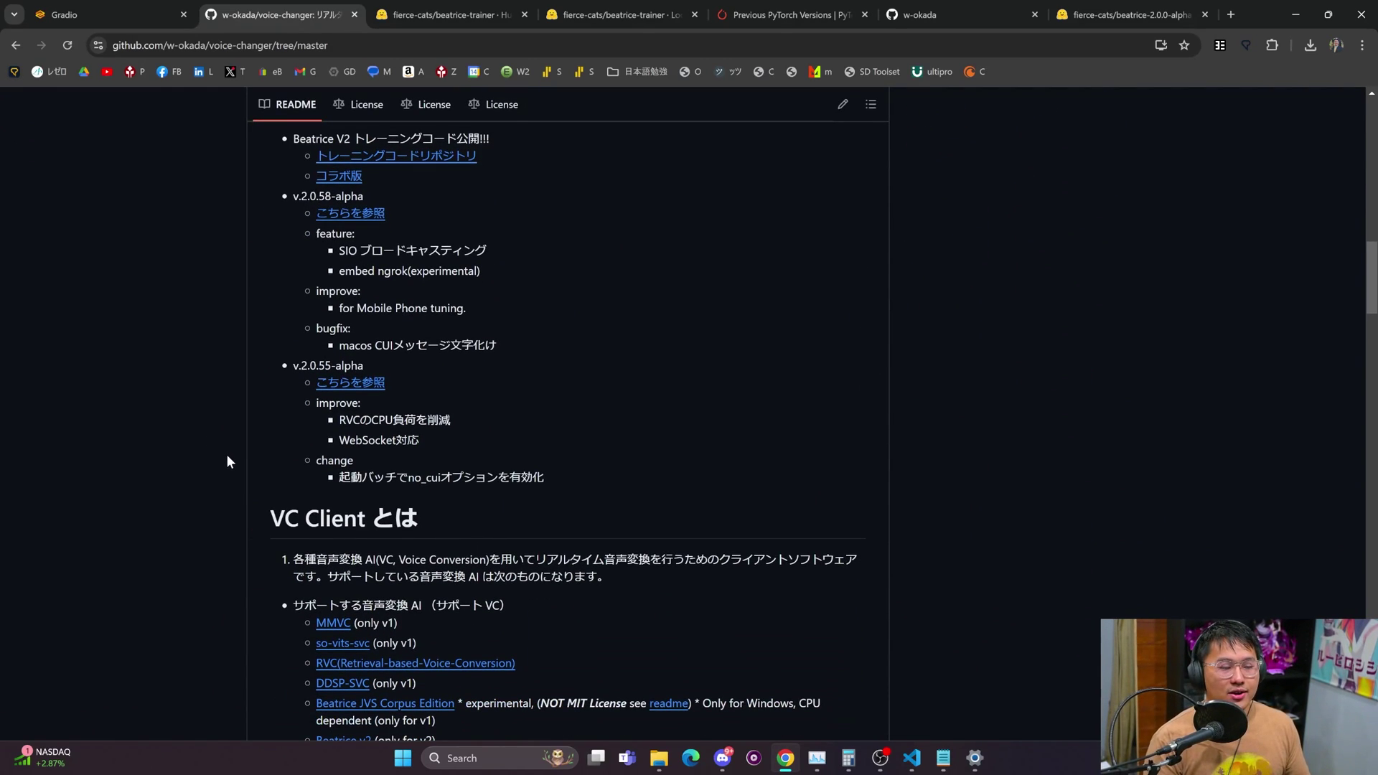
scroll(224, 459, "down", 5)
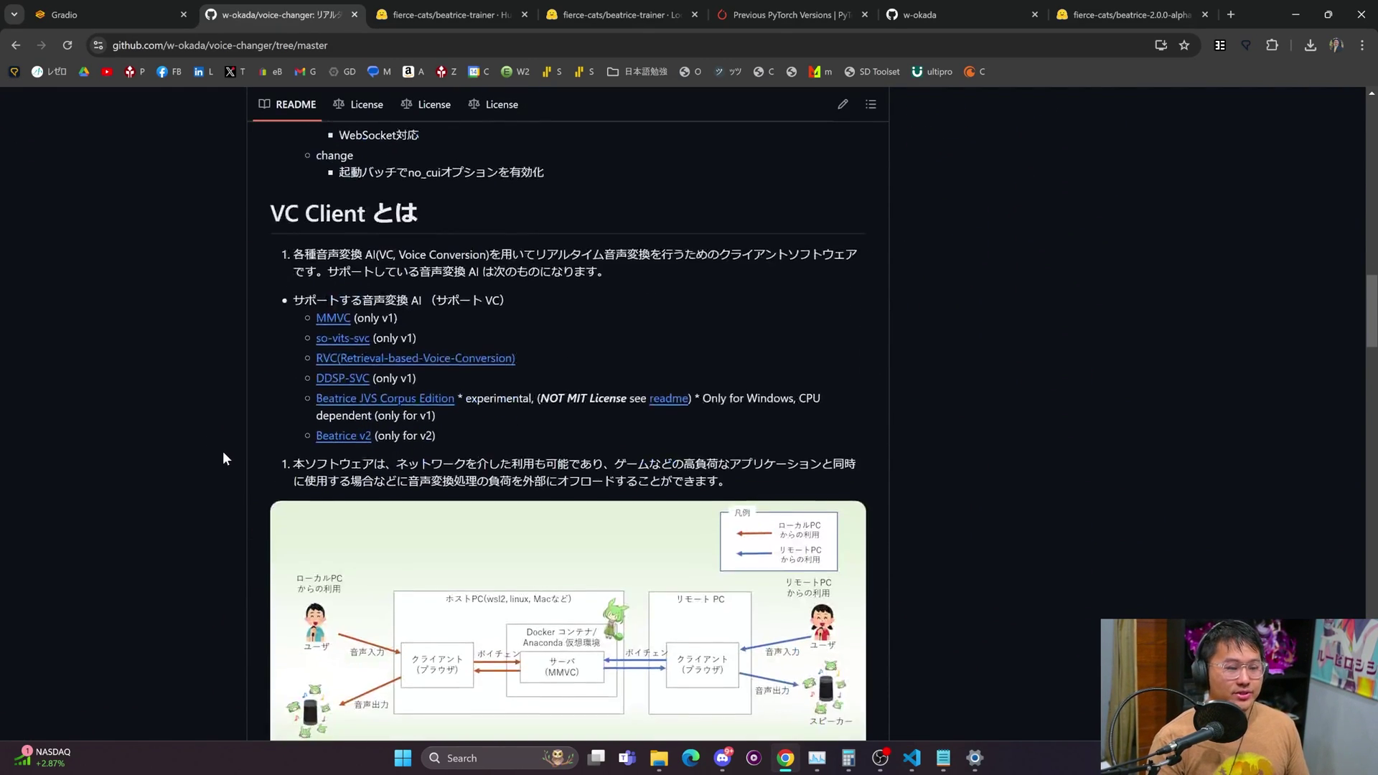
scroll(210, 454, "up", 20)
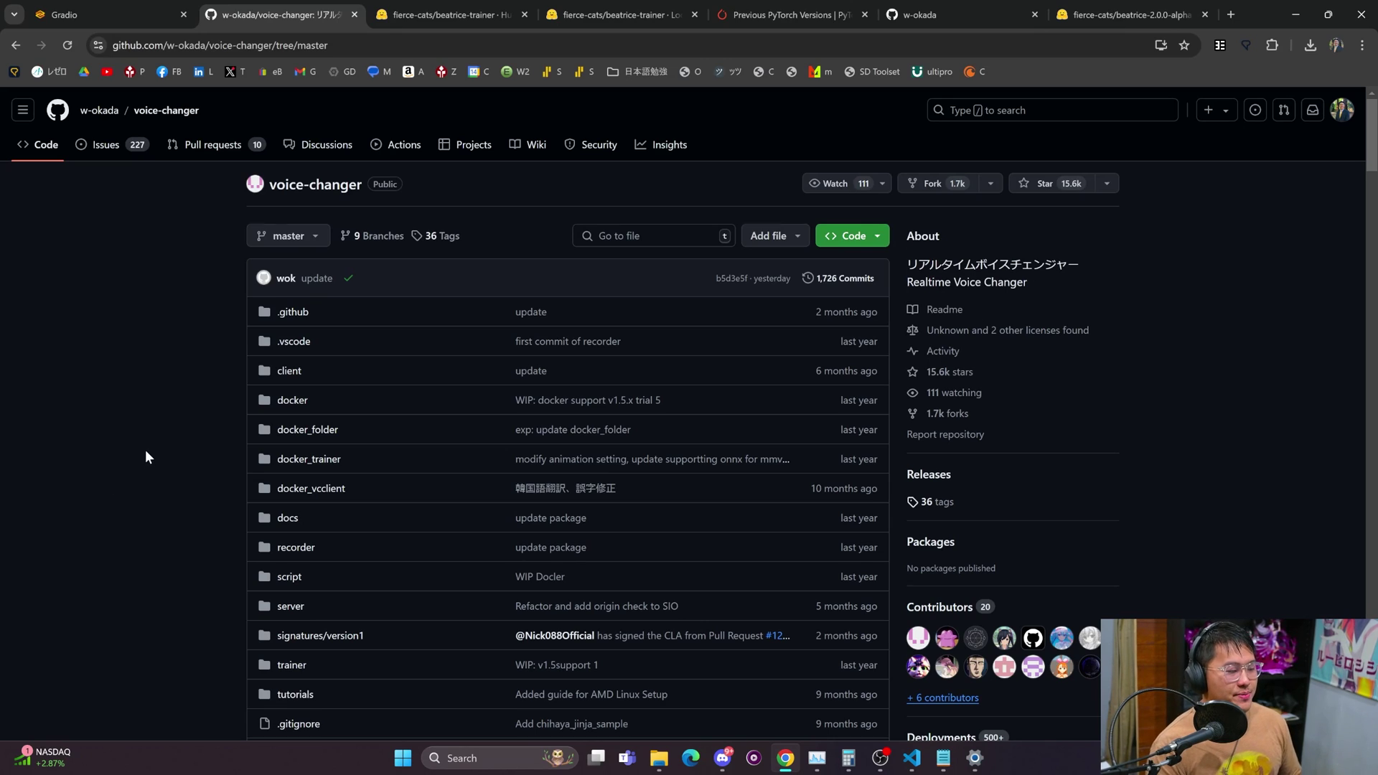
scroll(148, 454, "down", 5)
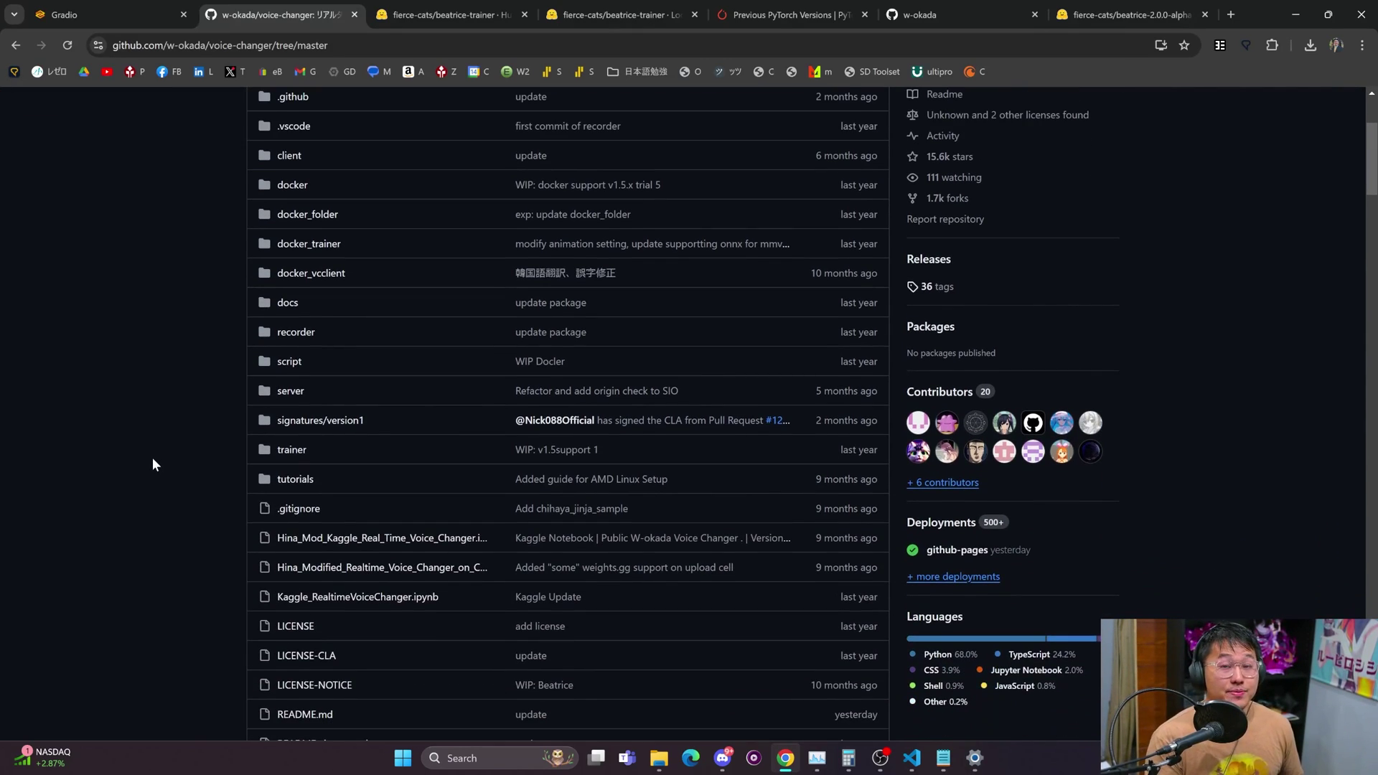
scroll(136, 453, "down", 10)
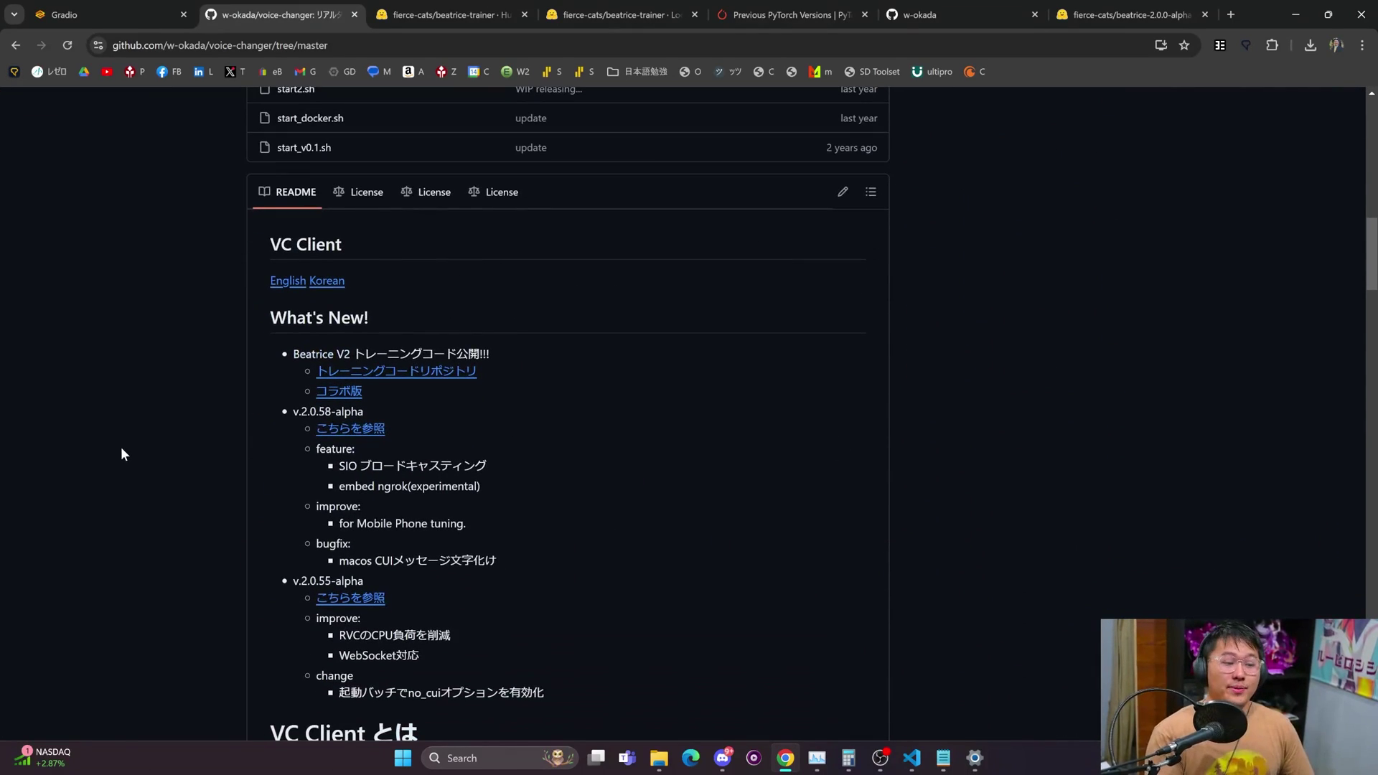
left_click_drag(502, 532, 308, 511)
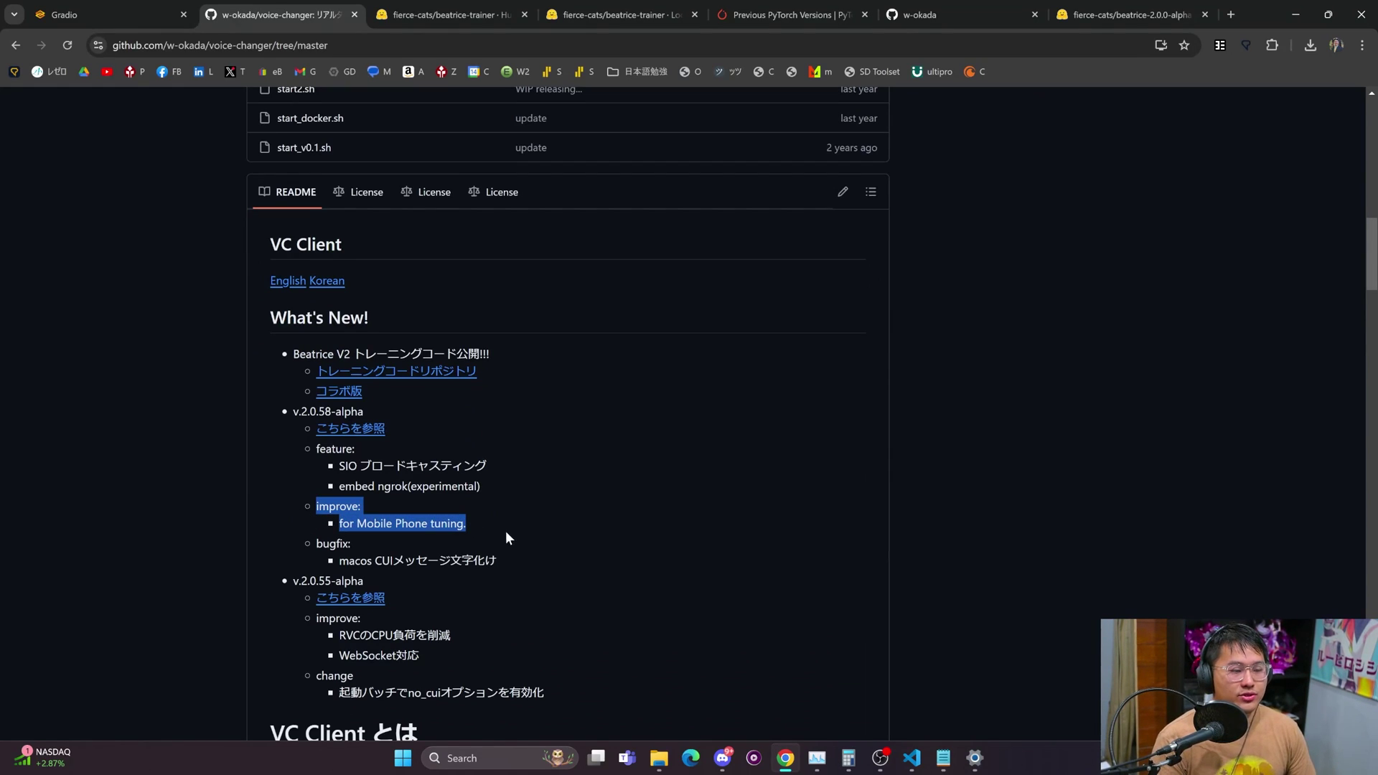
left_click(458, 533)
left_click_drag(461, 524, 335, 506)
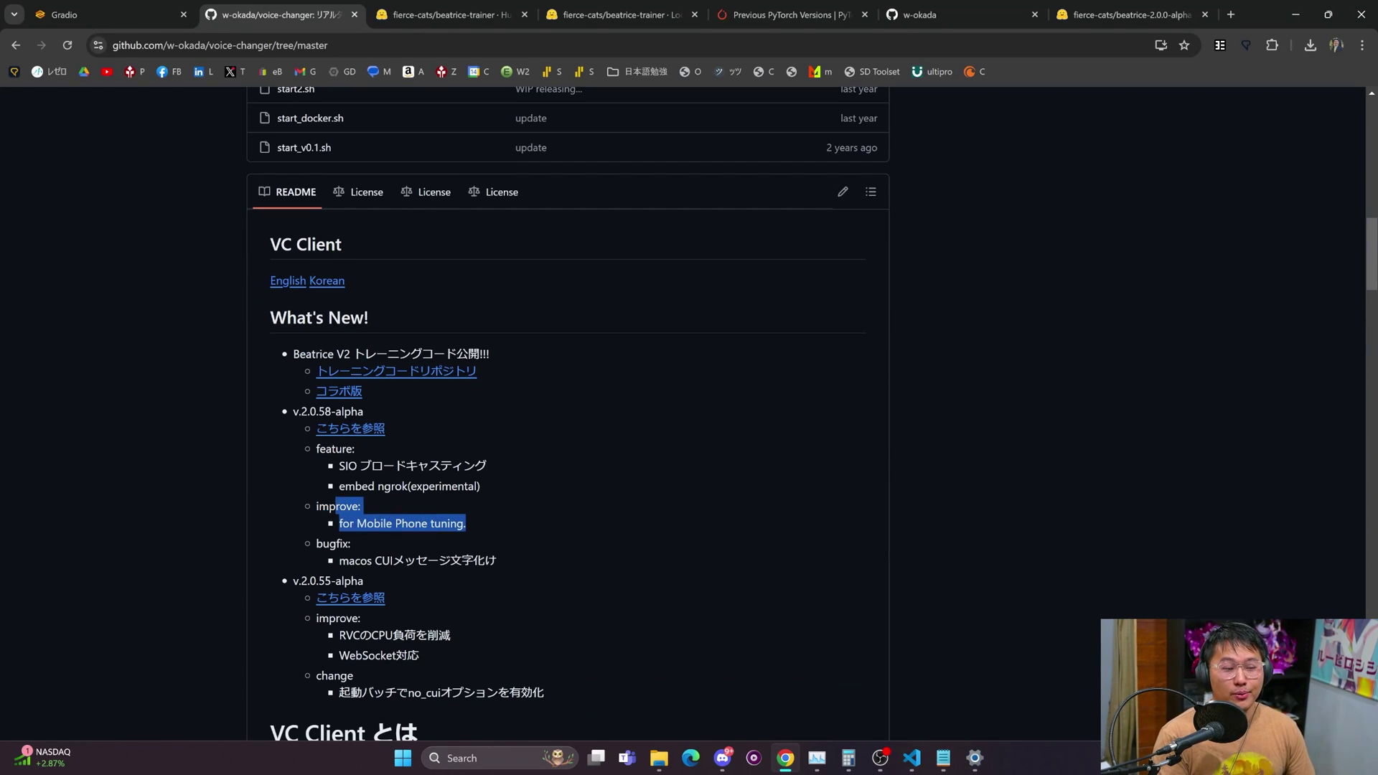
left_click(649, 527)
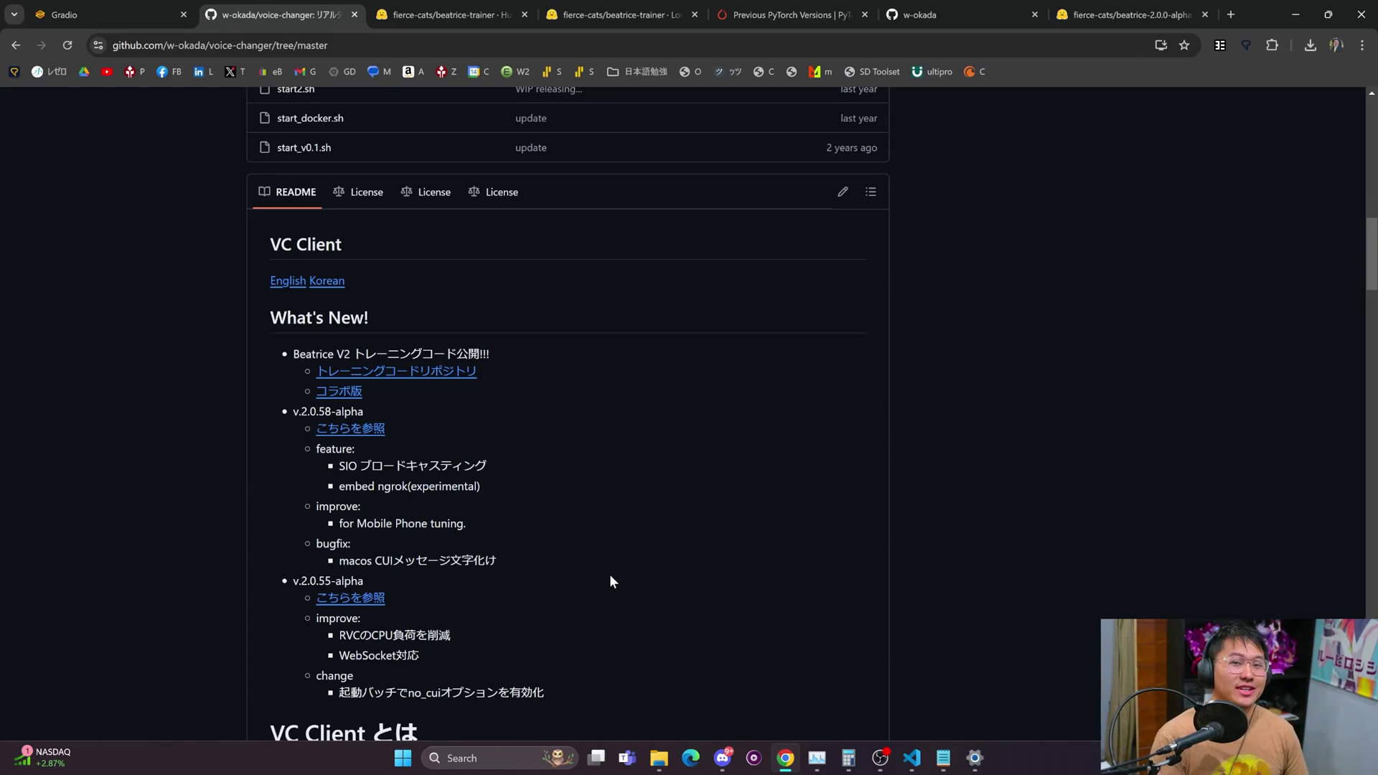